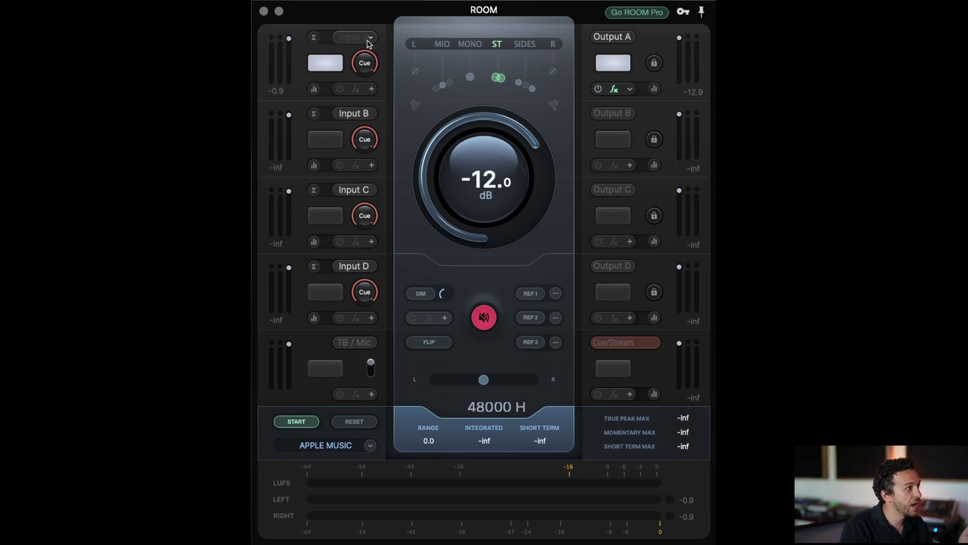
# Look at Input A's device list, then close its settings unchanged
pyautogui.click(368, 38)
pyautogui.click(343, 37)
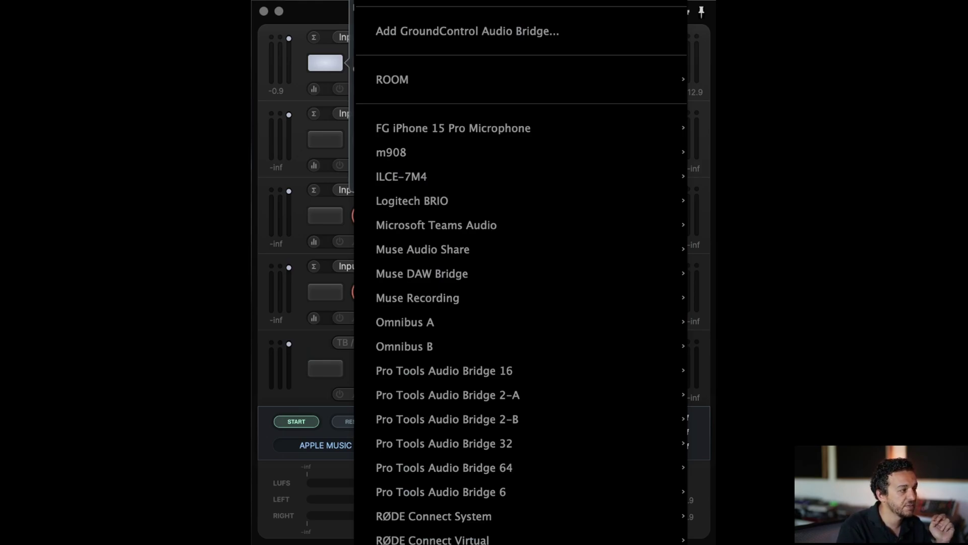
pyautogui.click(299, 352)
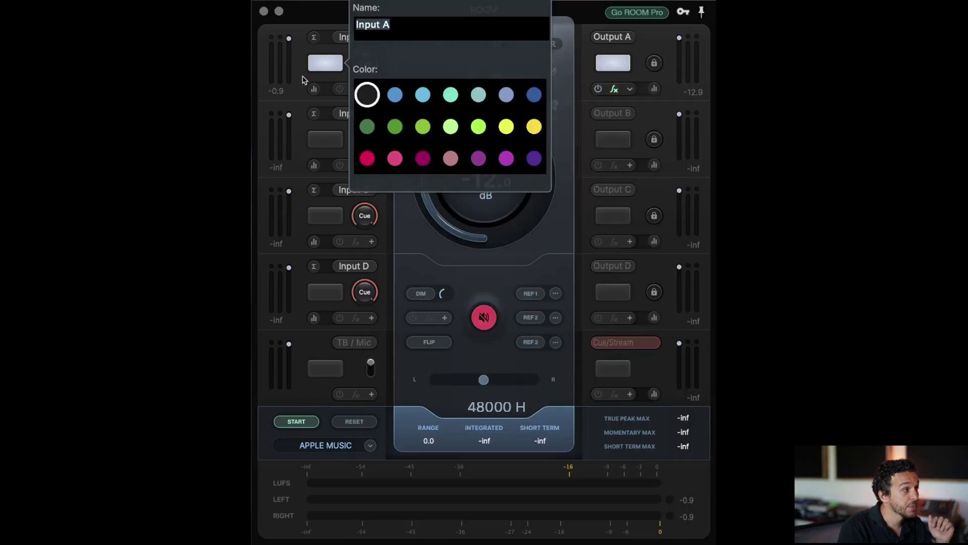
pyautogui.click(303, 80)
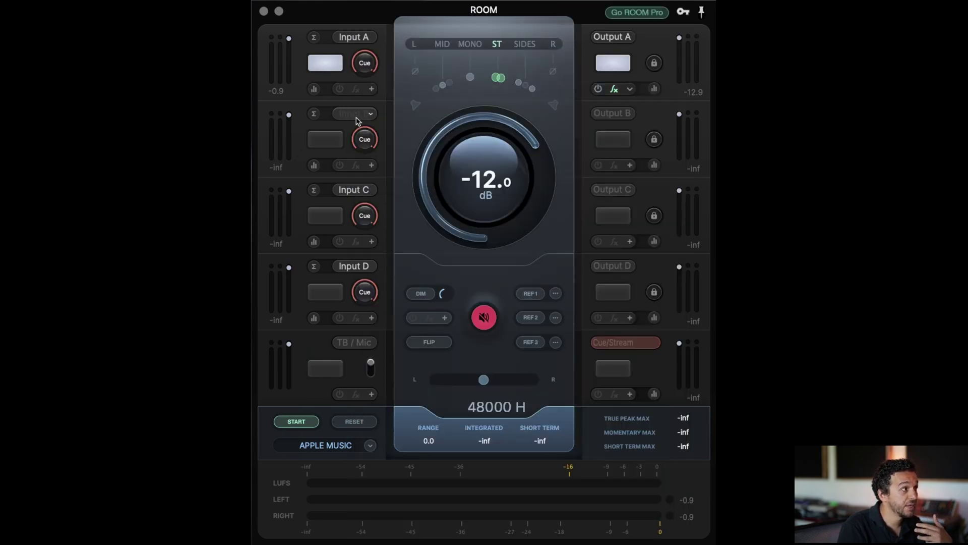
# Route Input B from Galaxy64: Inputs 59 + 60 and rename it Mix B
pyautogui.click(372, 117)
pyautogui.click(473, 64)
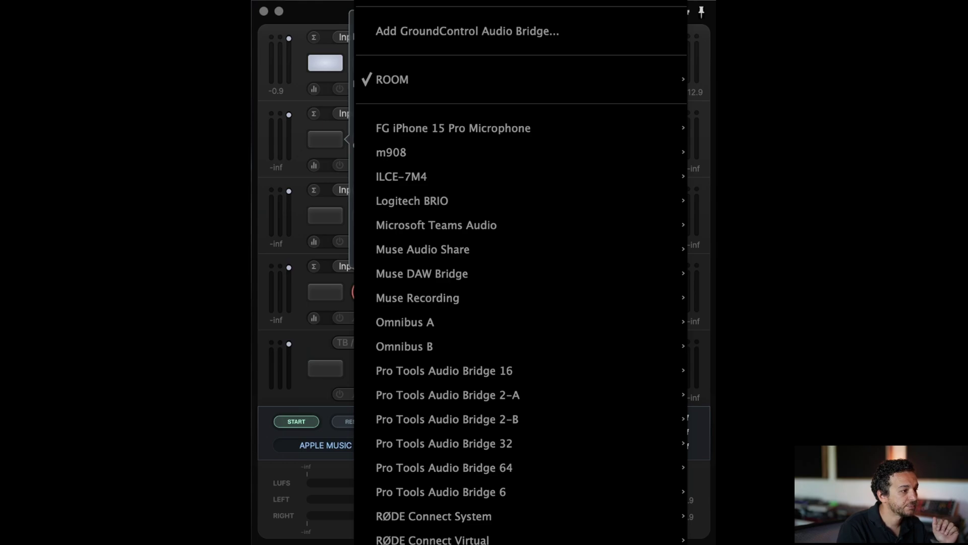
pyautogui.click(392, 127)
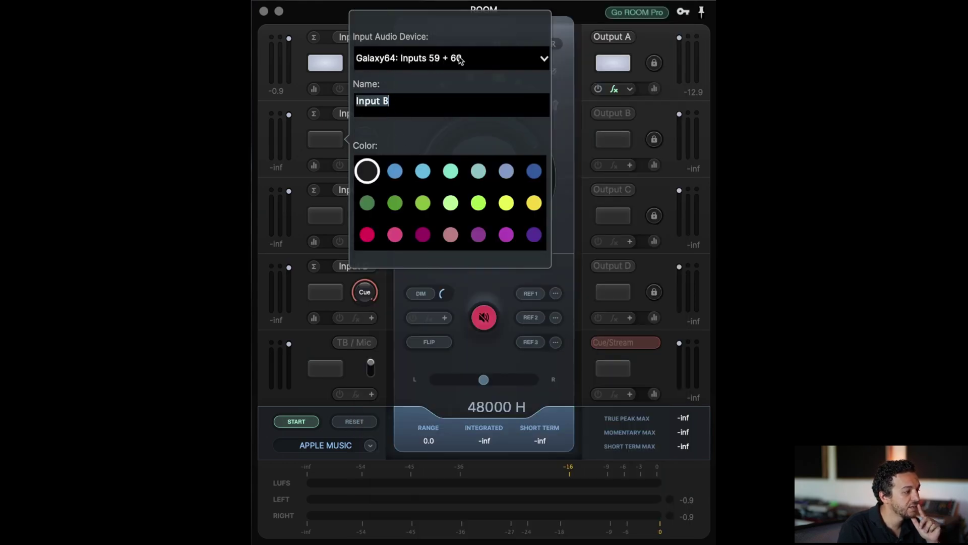
pyautogui.moveTo(389, 101); pyautogui.dragTo(353, 102)
pyautogui.write('Mix')
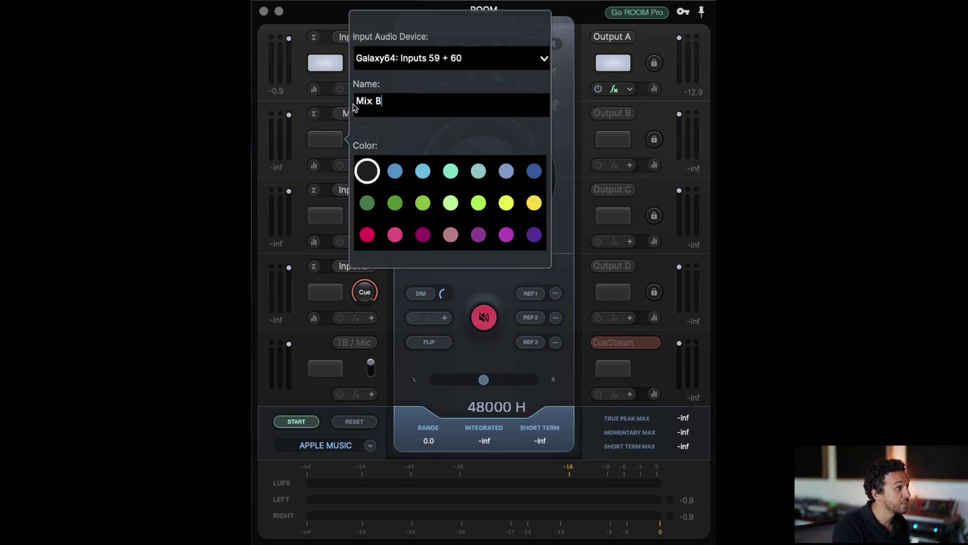
pyautogui.press('Return')
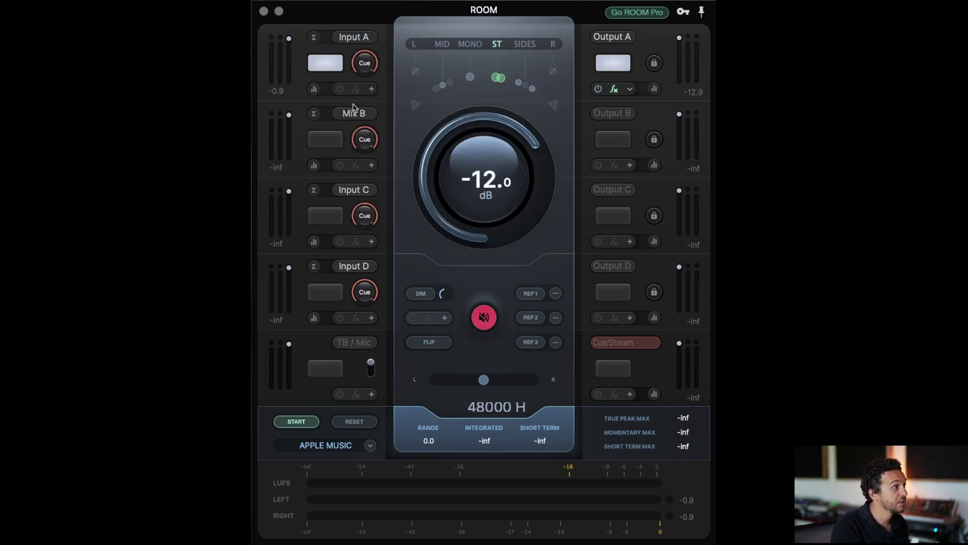
# Rename Input A to Main Mix
pyautogui.click(337, 41)
pyautogui.write('Main Mix')
pyautogui.press('Return')
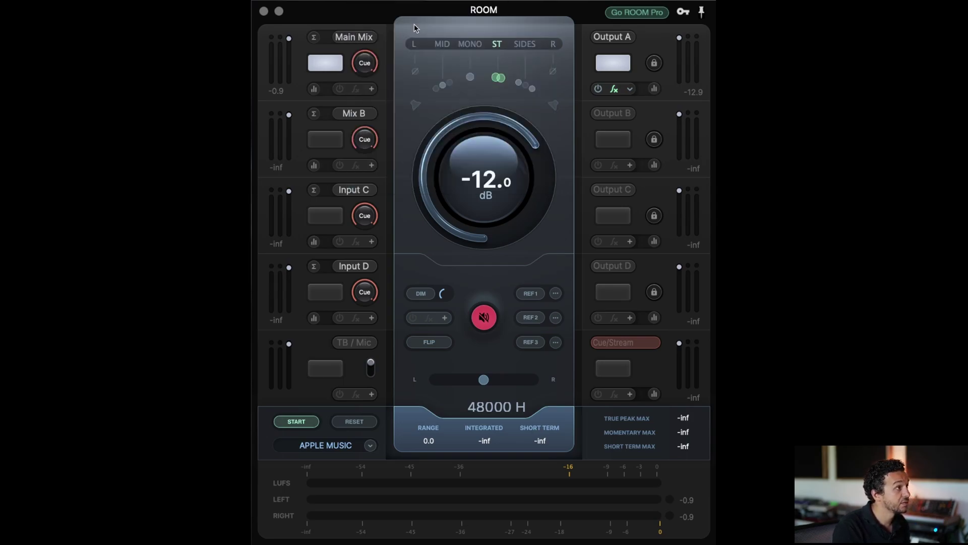
# Rename Output A to MM27 without changing its device
pyautogui.doubleClick(627, 40)
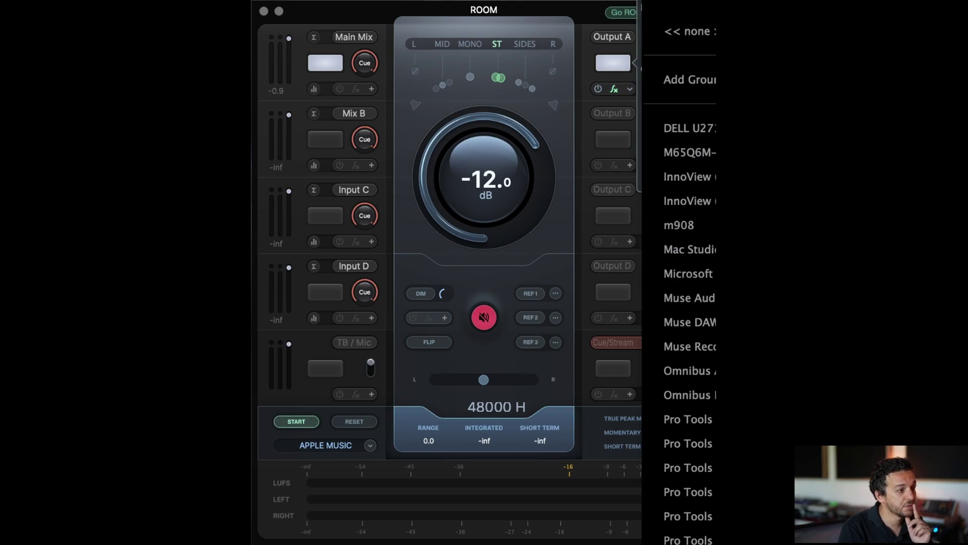
pyautogui.press('Escape')
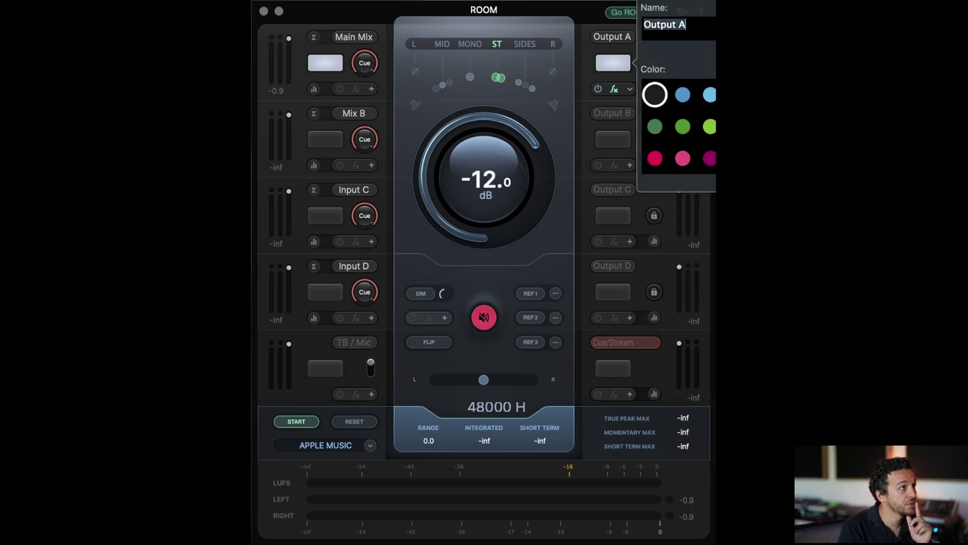
pyautogui.click(585, 131)
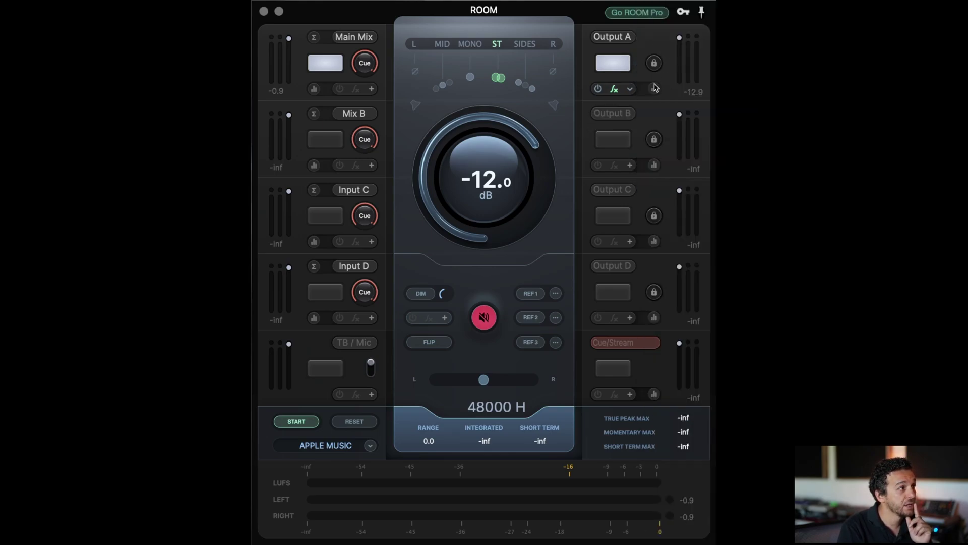
pyautogui.click(622, 44)
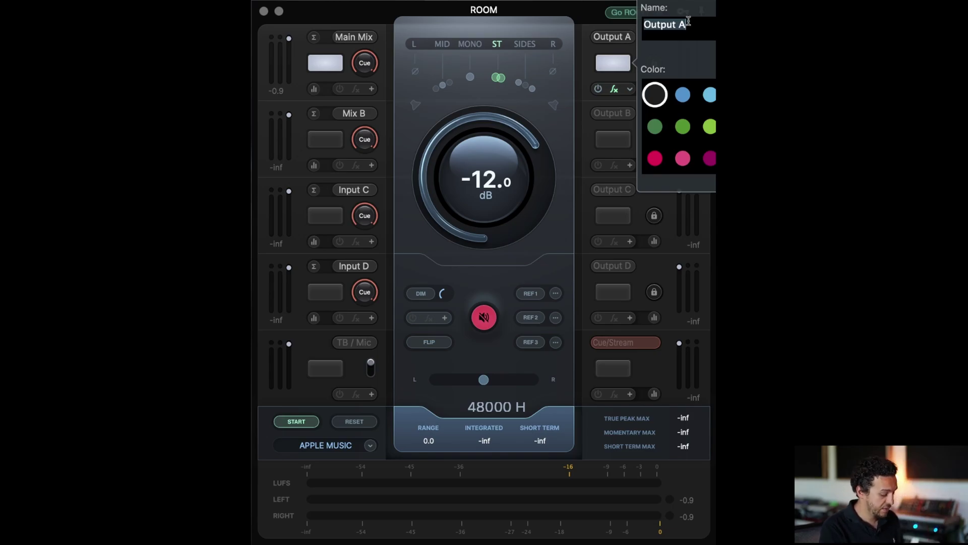
pyautogui.write('MM27')
pyautogui.press('Return')
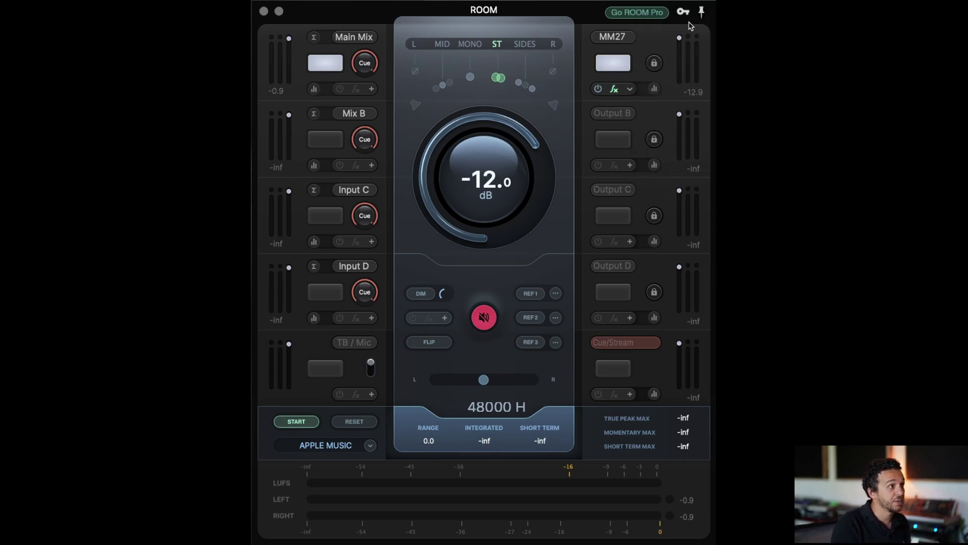
# Assign the Galaxy64 output device to Output B and name it i8
pyautogui.click(627, 115)
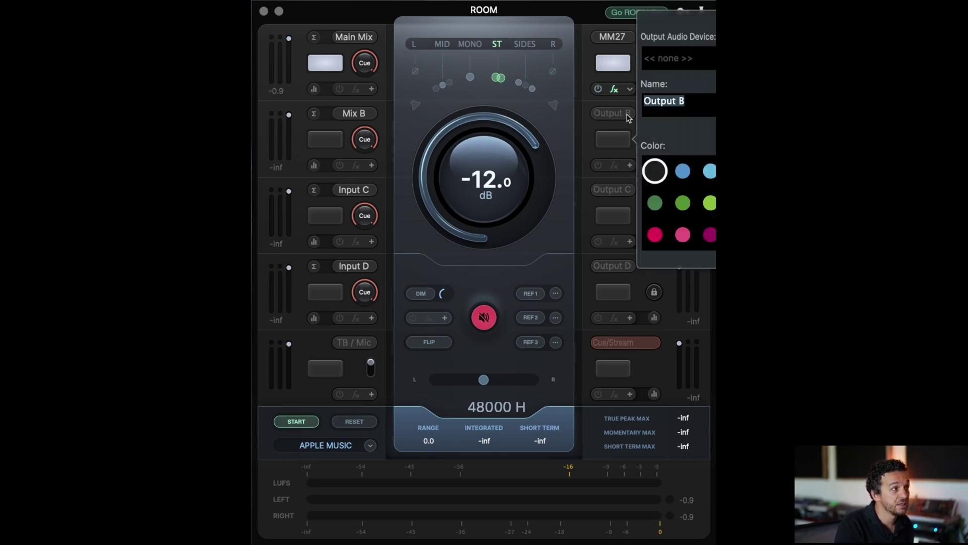
pyautogui.click(700, 60)
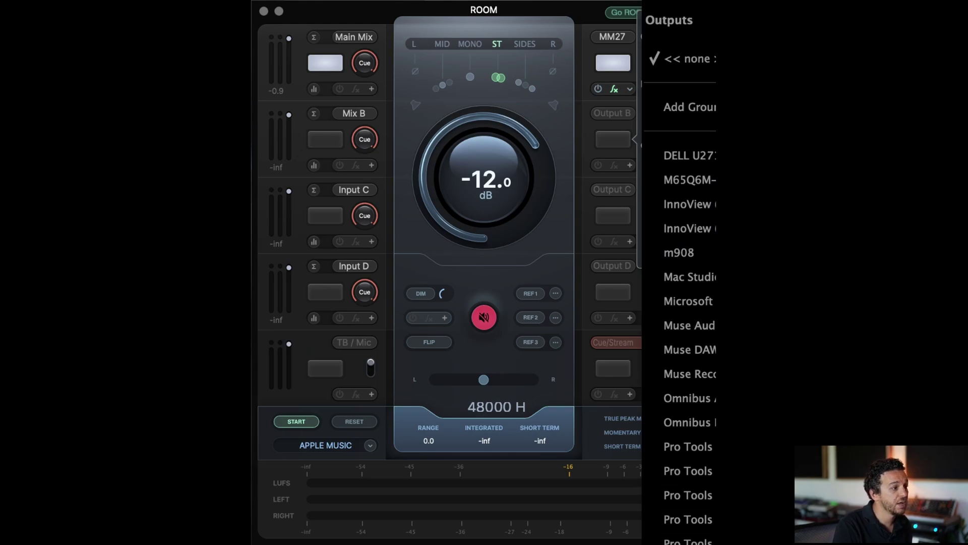
pyautogui.press('Return')
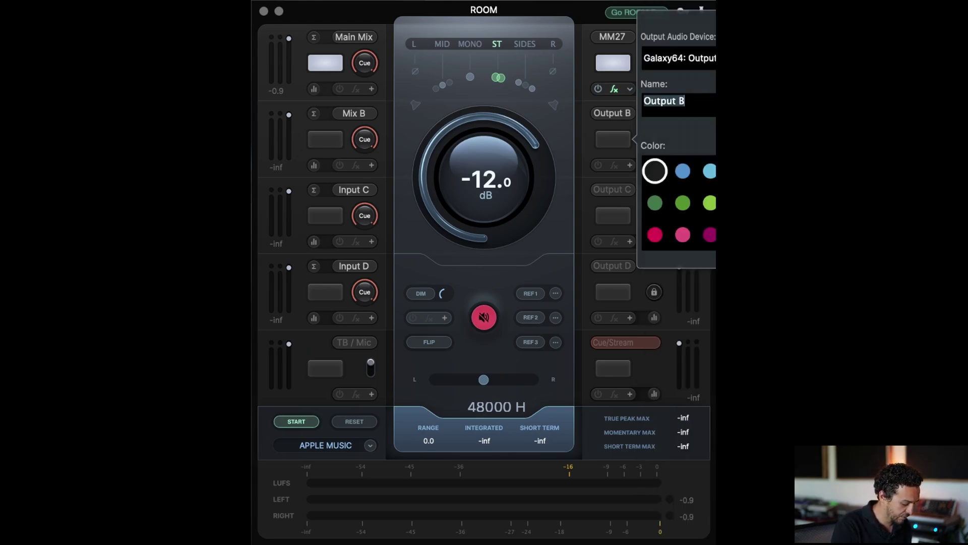
pyautogui.write('i*')
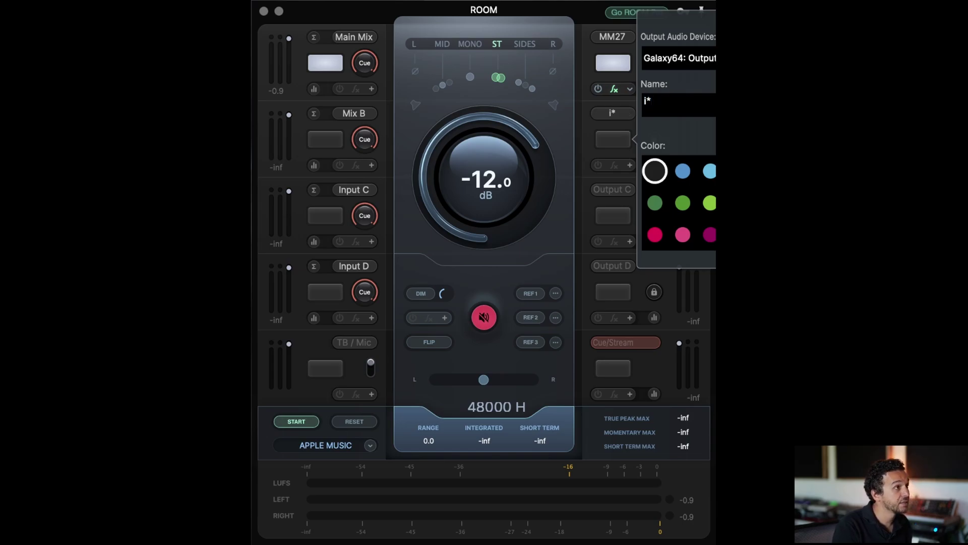
pyautogui.press('BackSpace')
pyautogui.write('8')
pyautogui.press('Return')
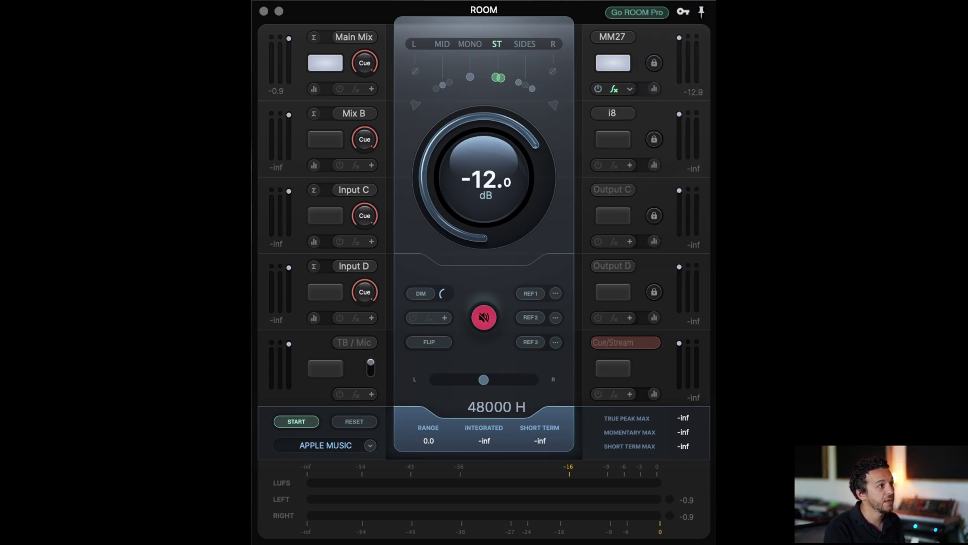
# Toggle between the MM27 and i8 outputs, ending with Mix B monitored through MM27
pyautogui.click(326, 71)
pyautogui.click(326, 70)
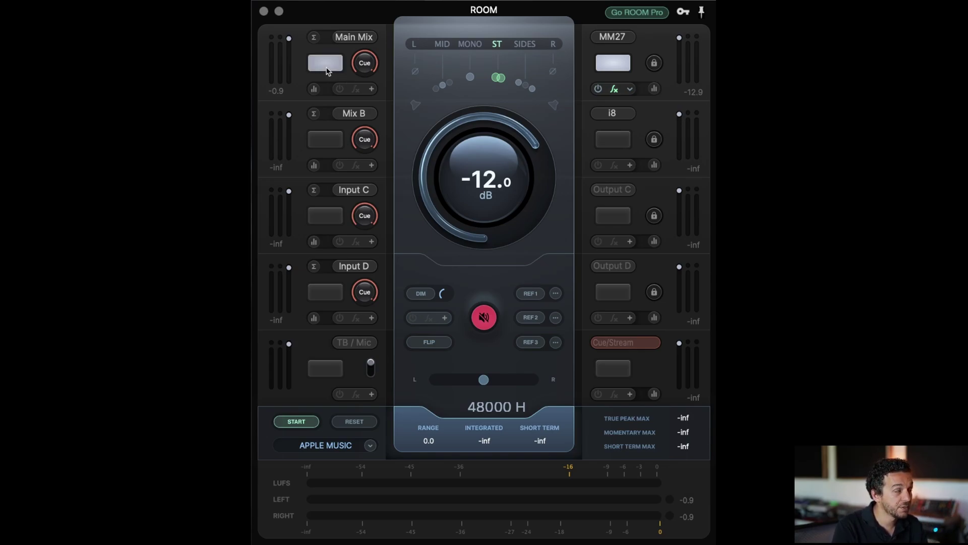
pyautogui.click(614, 140)
pyautogui.click(618, 65)
pyautogui.click(620, 141)
pyautogui.click(615, 67)
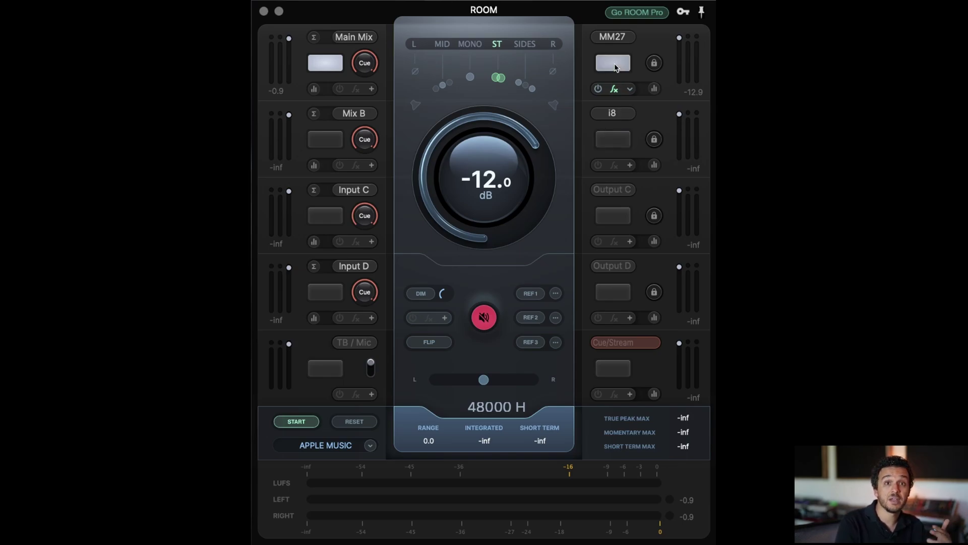
pyautogui.click(615, 140)
pyautogui.click(327, 140)
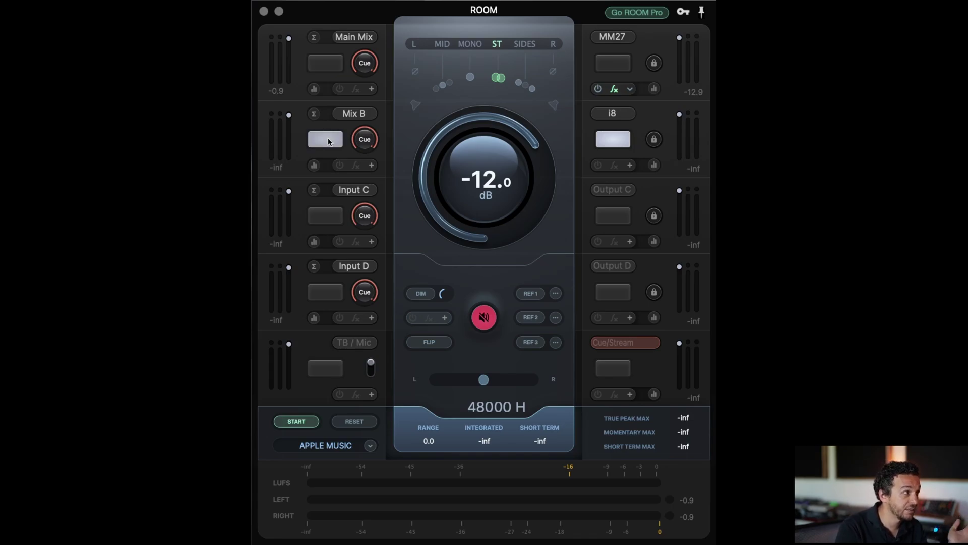
pyautogui.click(605, 69)
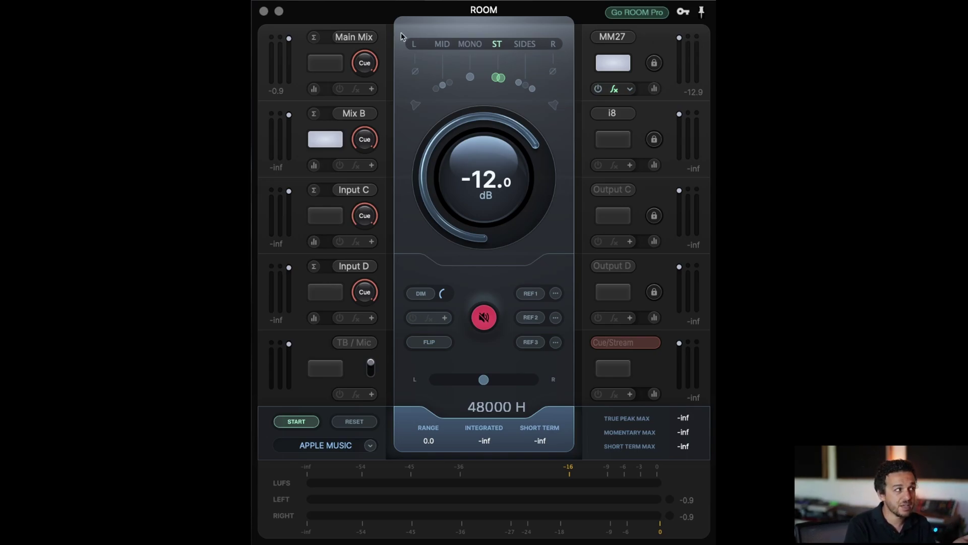
# Make Main Mix the source, start playback, and pull its input fader down to about -19.75 dB
pyautogui.click(332, 69)
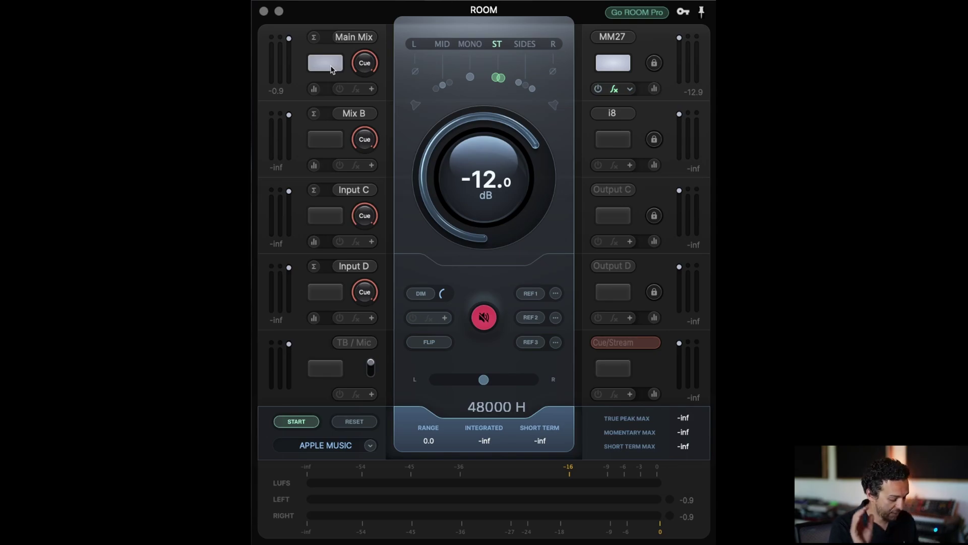
pyautogui.press('space')
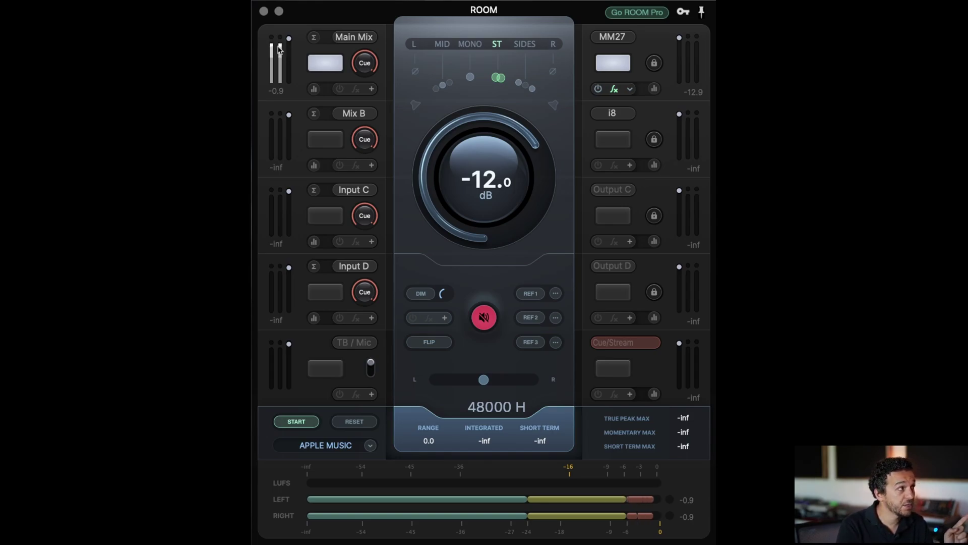
pyautogui.moveTo(289, 39); pyautogui.dragTo(295, 59)
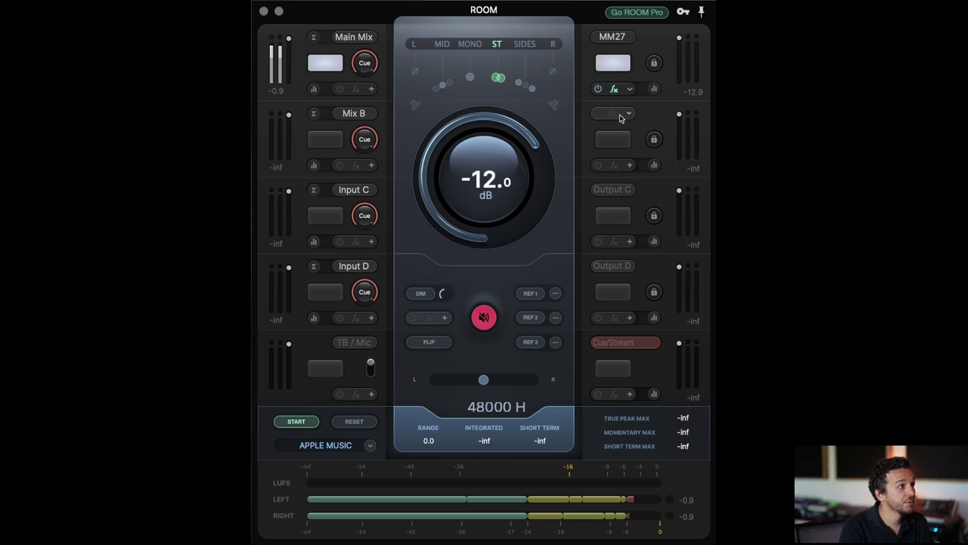
# Reselect the MM27 output, unmute the monitors, and lower MM27 to about -22.85 dB
pyautogui.click(621, 144)
pyautogui.click(616, 65)
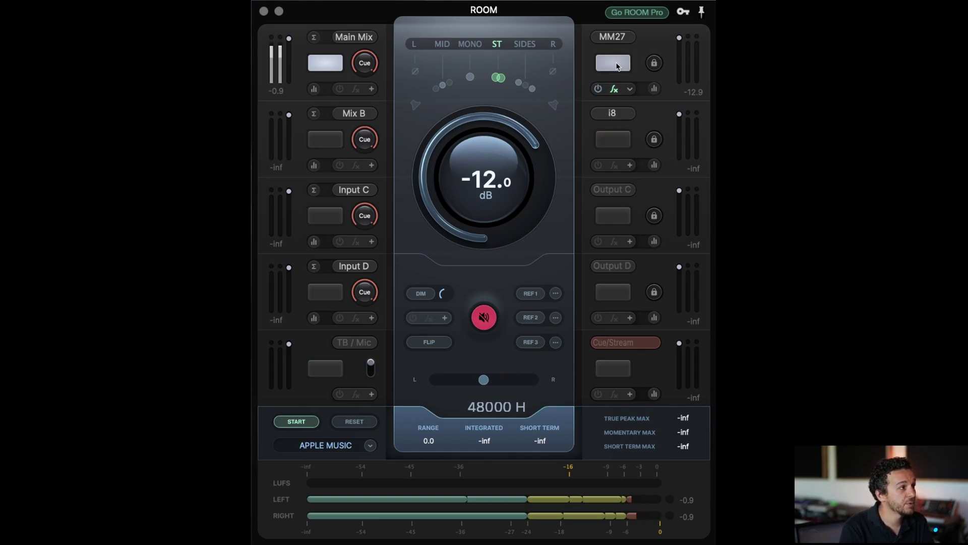
pyautogui.click(482, 319)
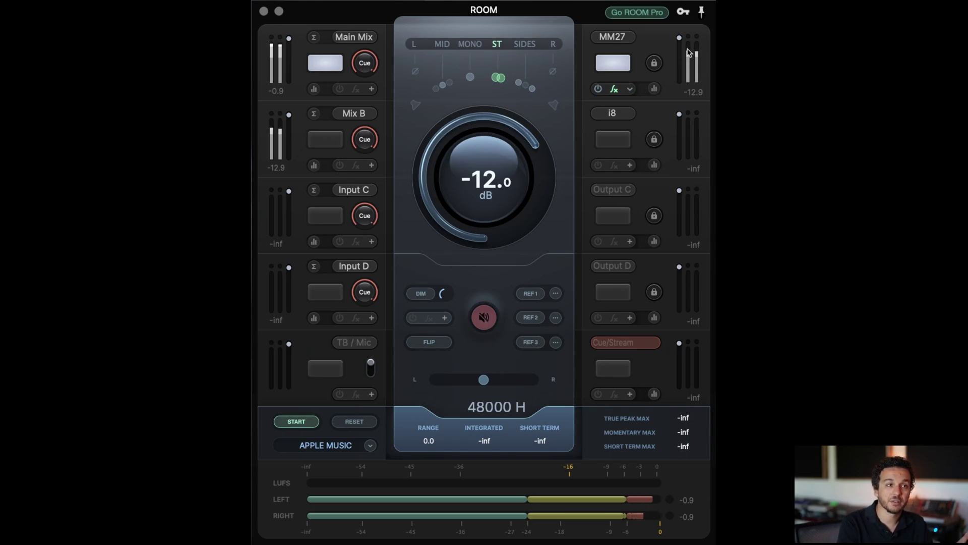
pyautogui.moveTo(679, 38); pyautogui.dragTo(688, 21)
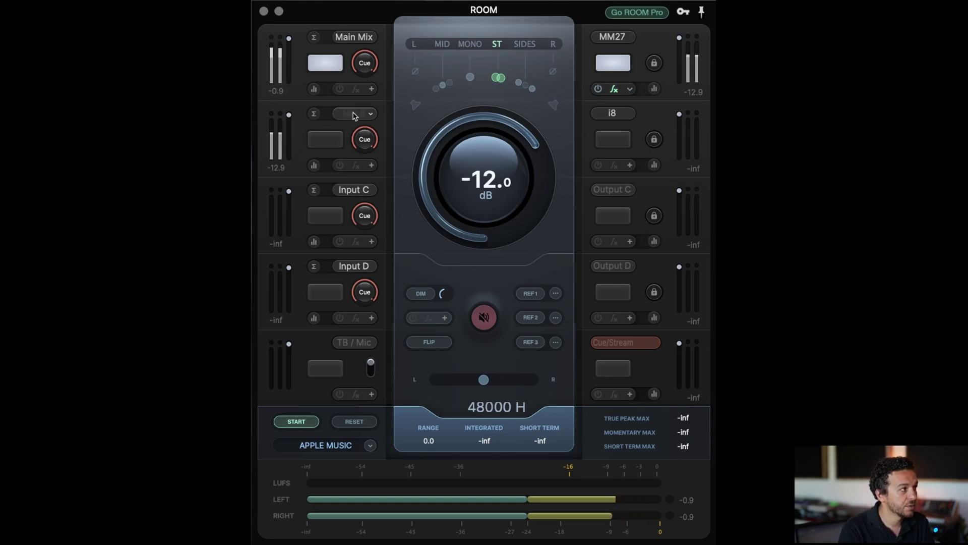
# Turn on Σ Sum for Main Mix and add Mix B to the summed sources
pyautogui.click(324, 139)
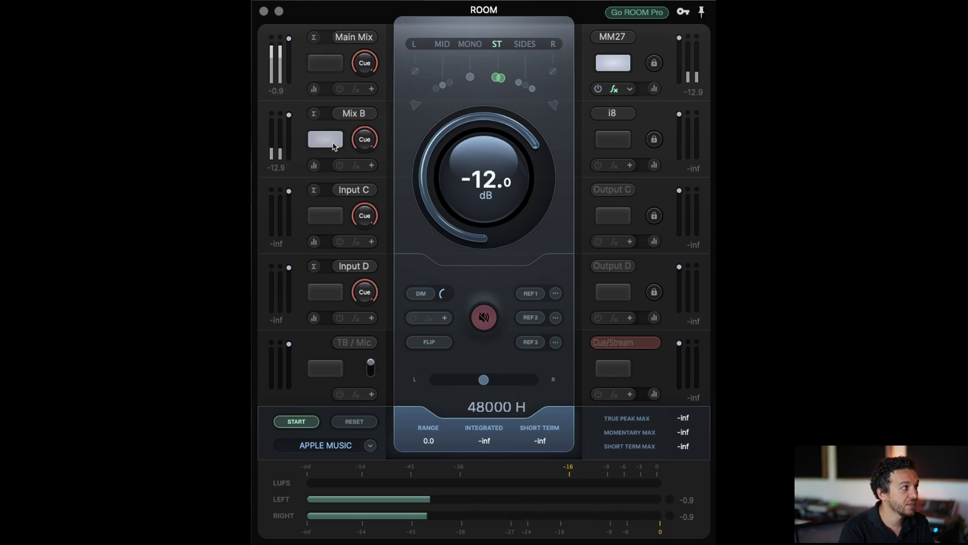
pyautogui.click(326, 65)
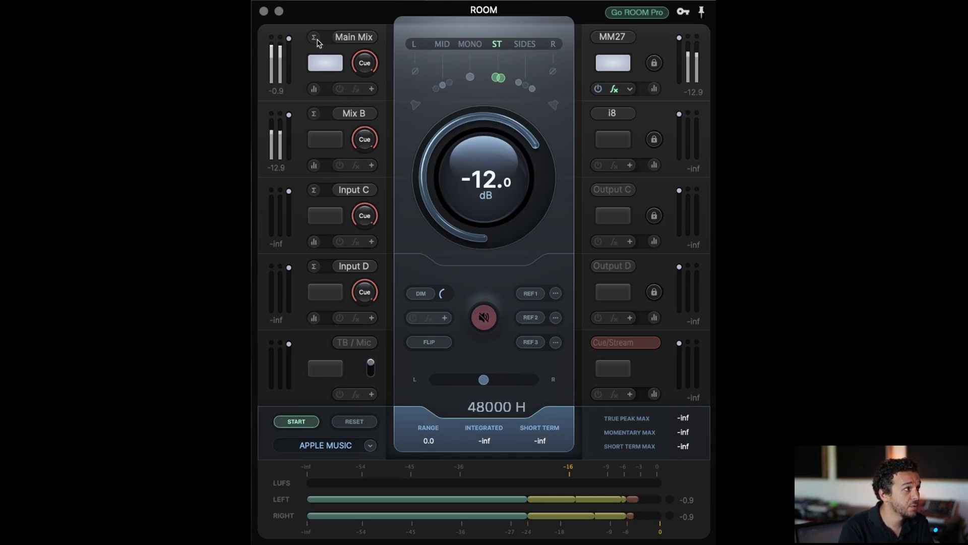
pyautogui.click(314, 40)
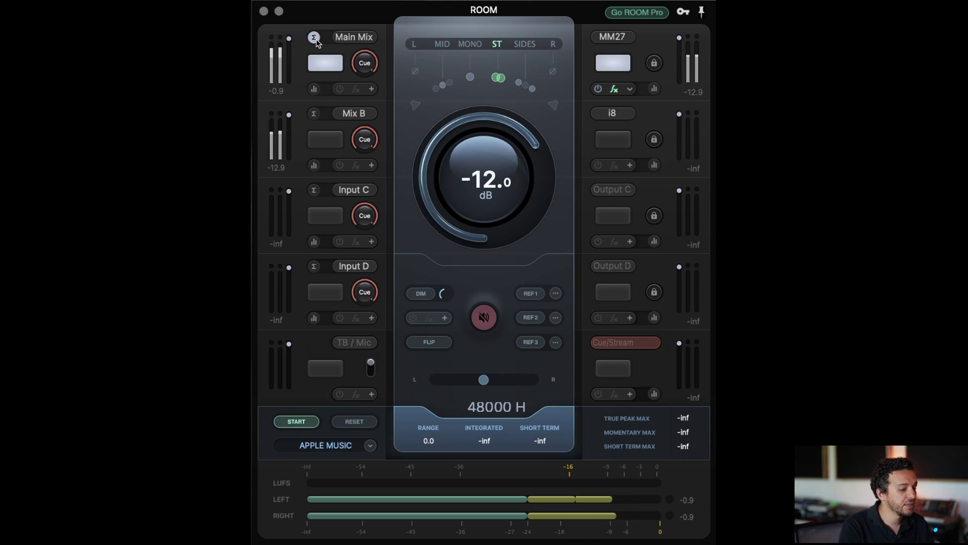
pyautogui.click(331, 139)
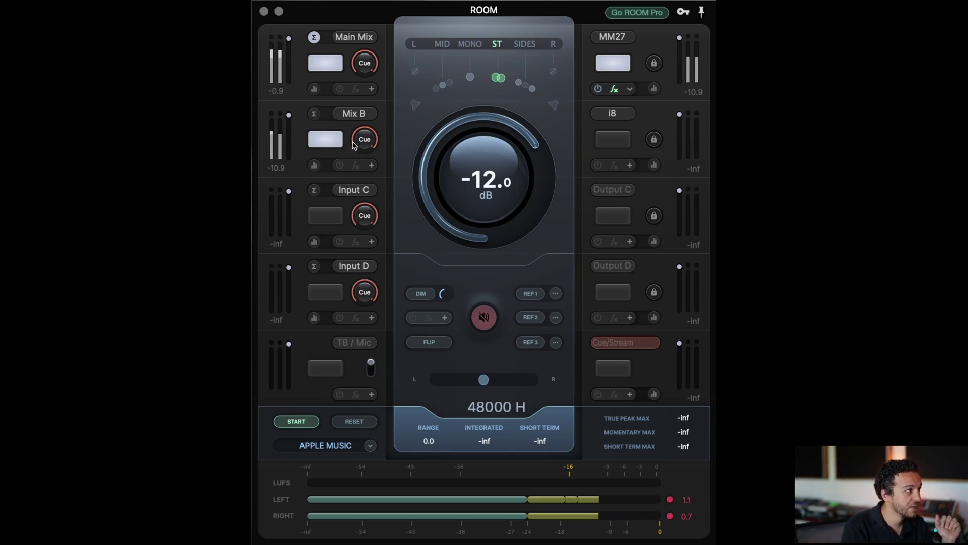
# Remove Mix B from the sum, adjust Main Mix's Cue knob, and open the TB / Mic settings
pyautogui.click(326, 144)
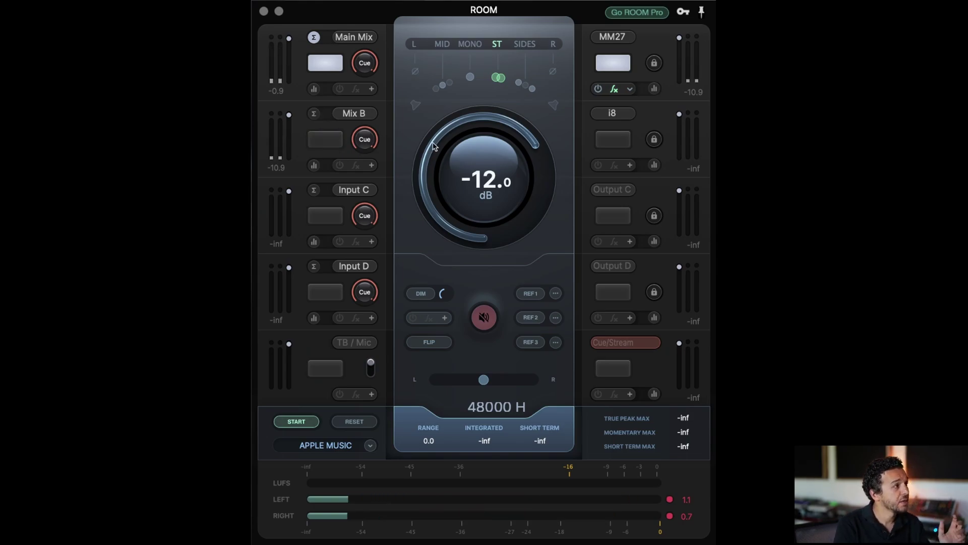
pyautogui.moveTo(364, 62); pyautogui.dragTo(394, 23)
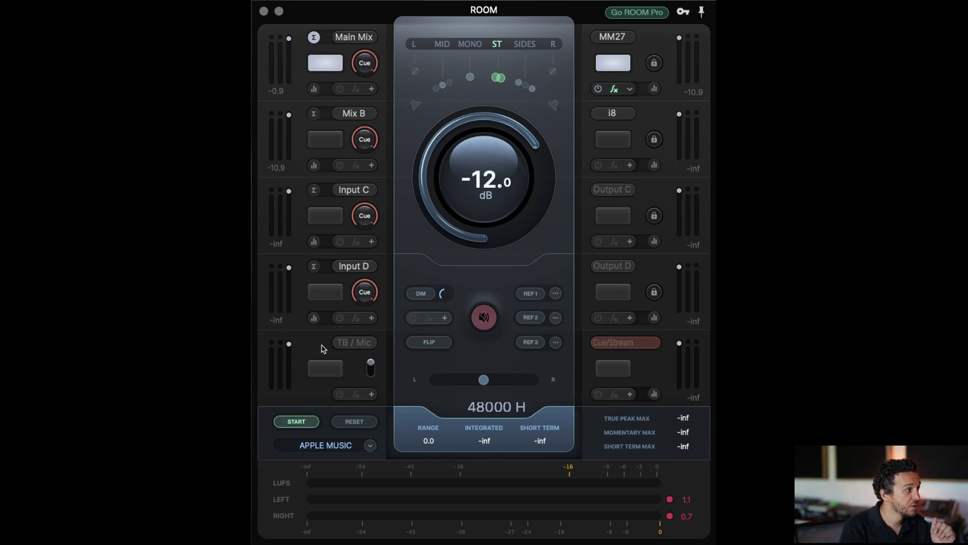
pyautogui.click(359, 344)
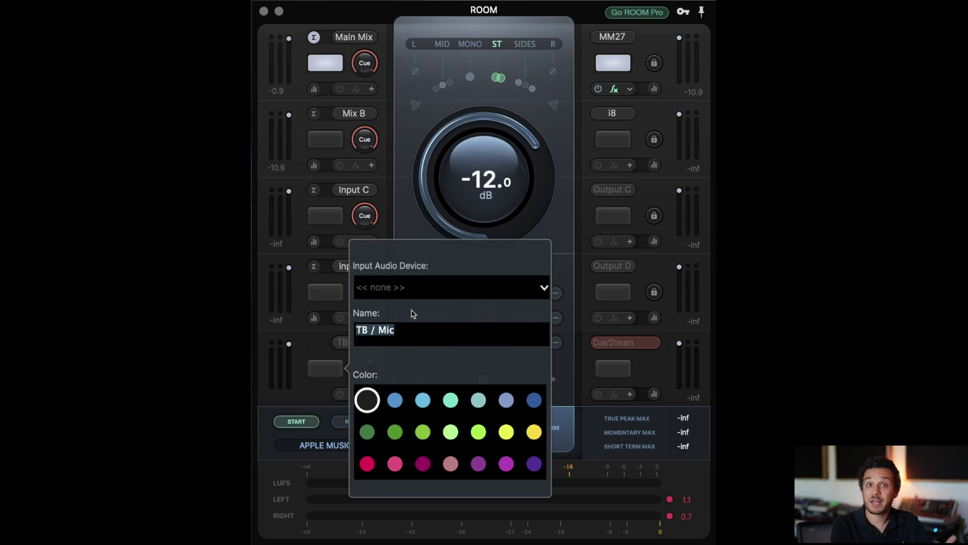
# Set the TB / Mic input audio device to Logitech BRIO: Front Left + Right
pyautogui.click(452, 294)
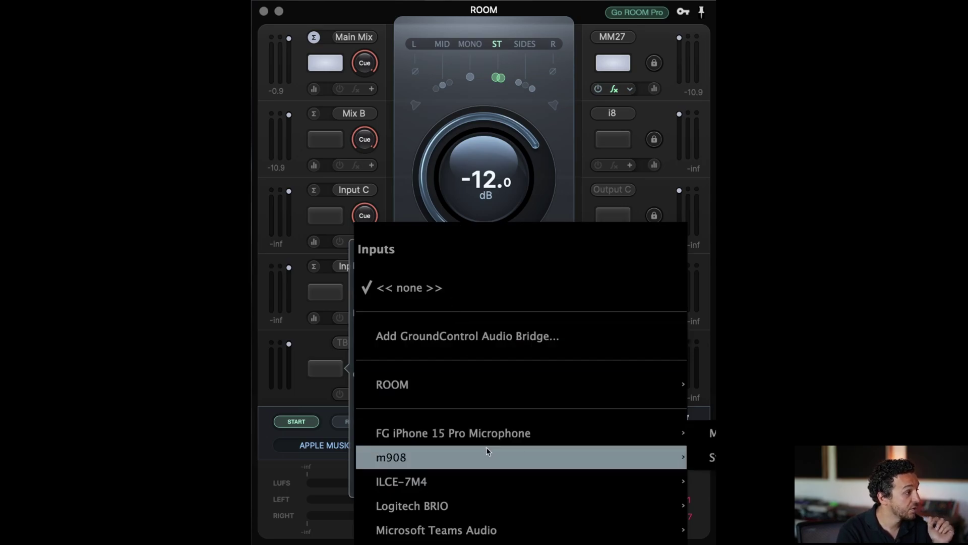
pyautogui.scroll(-5, 486, 447)
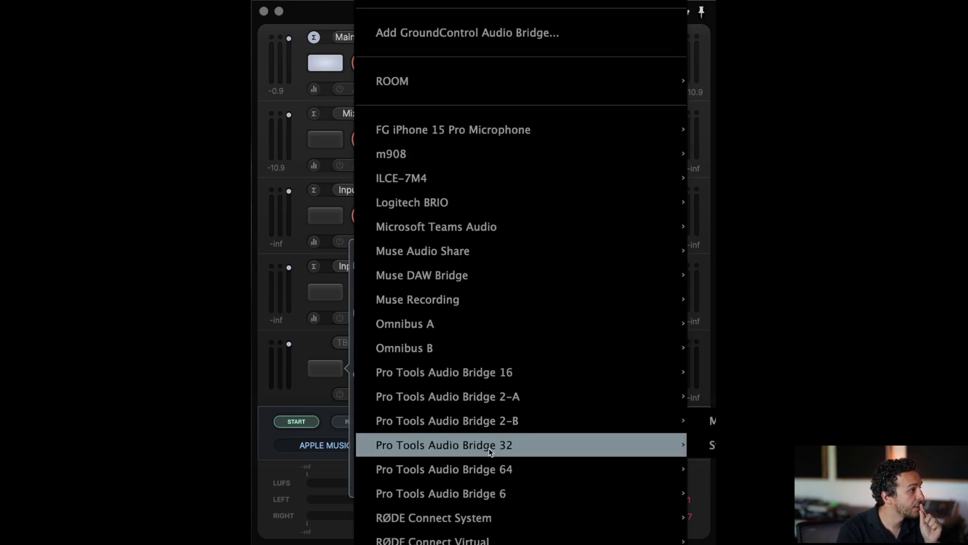
pyautogui.moveTo(518, 202)
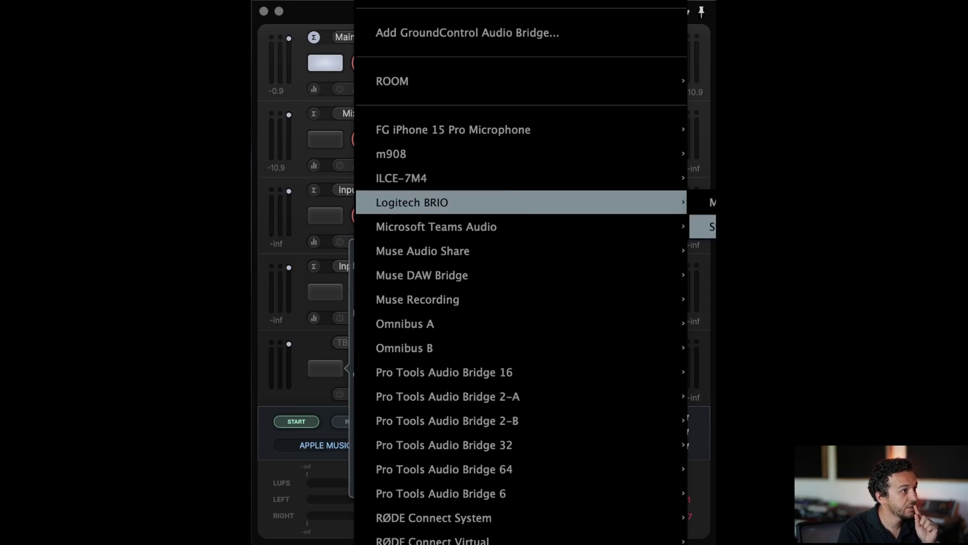
pyautogui.click(711, 227)
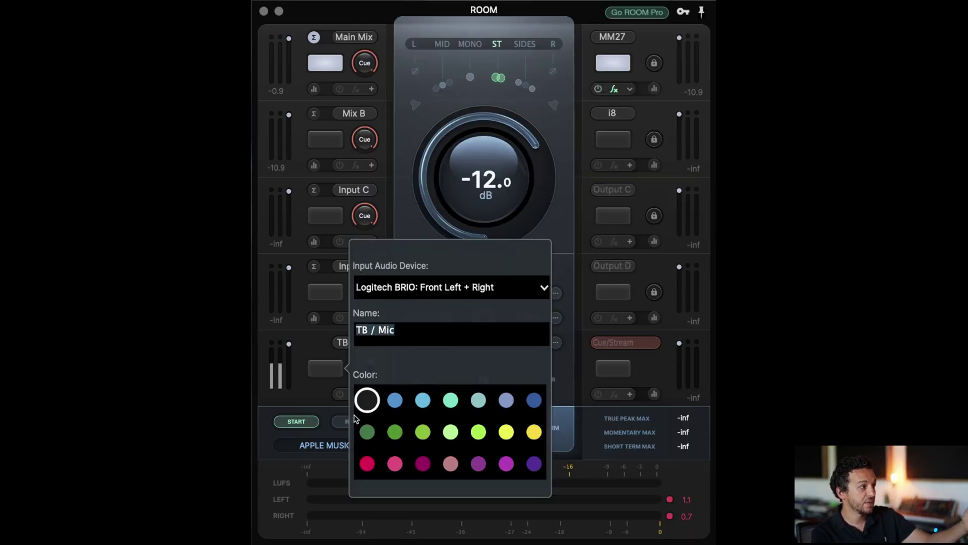
pyautogui.click(278, 409)
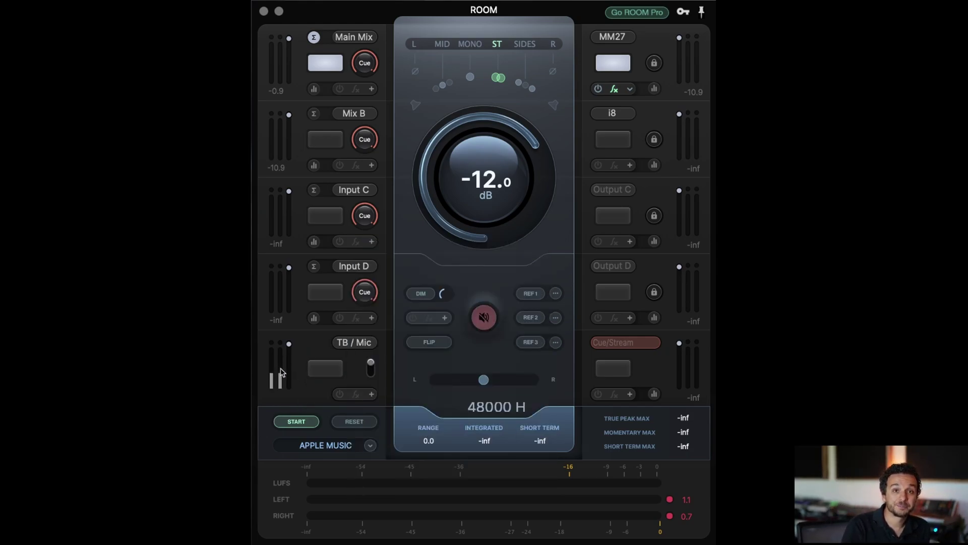
pyautogui.click(324, 374)
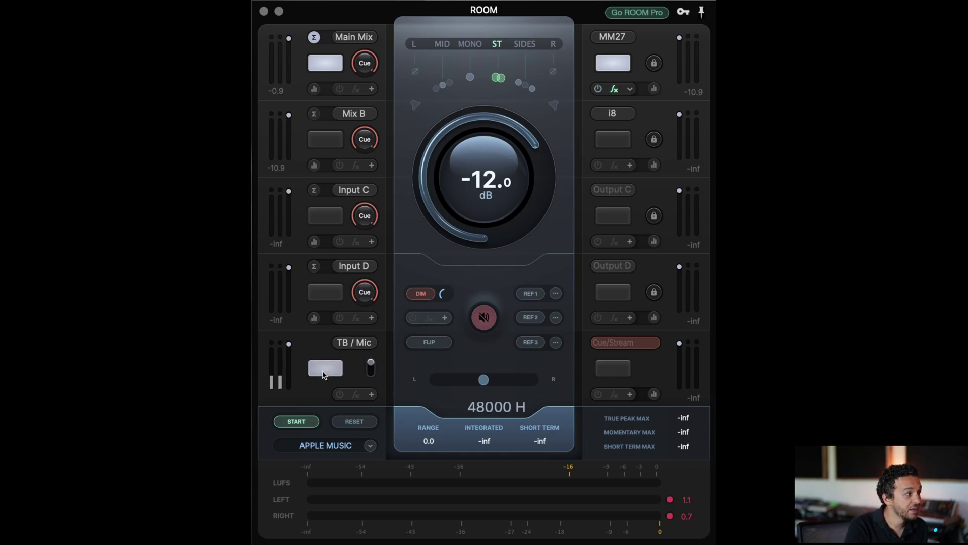
pyautogui.click(325, 373)
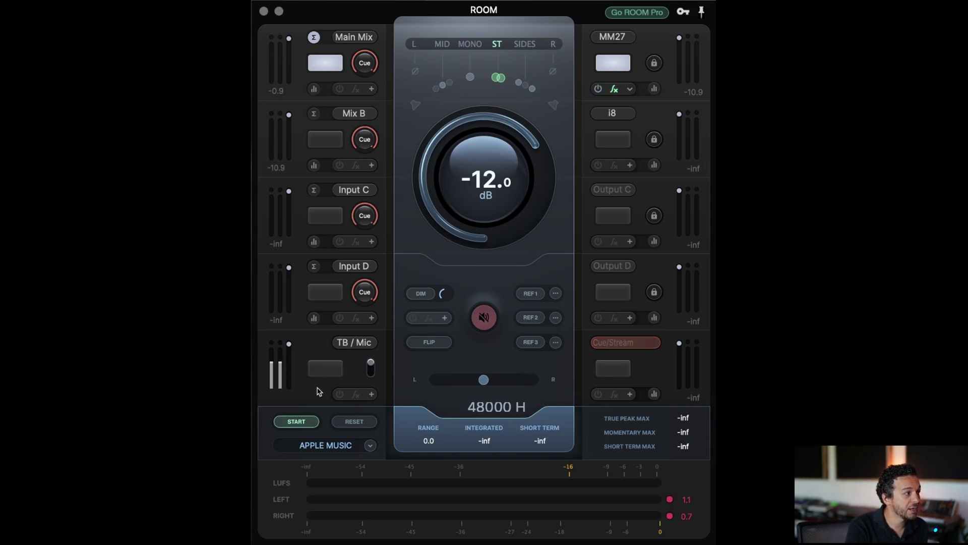
pyautogui.click(322, 376)
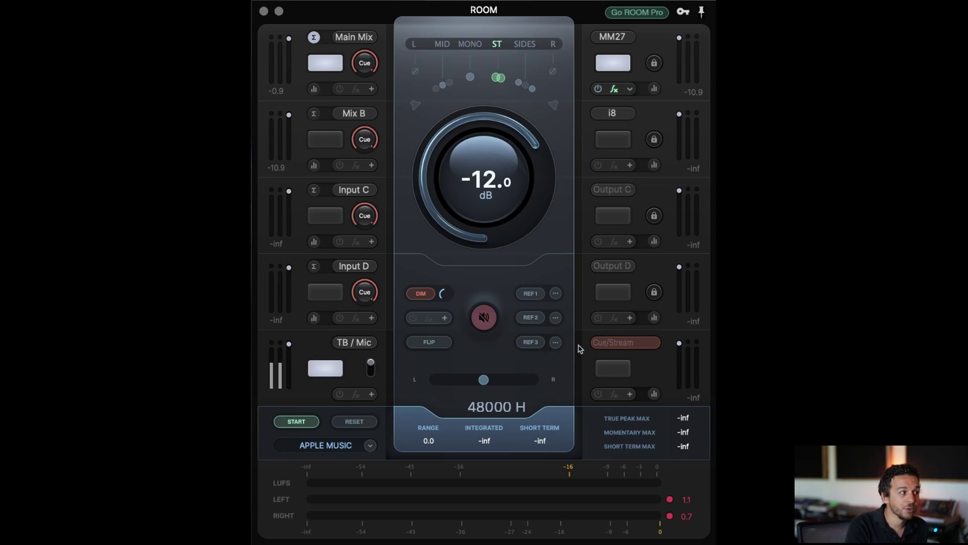
pyautogui.click(327, 372)
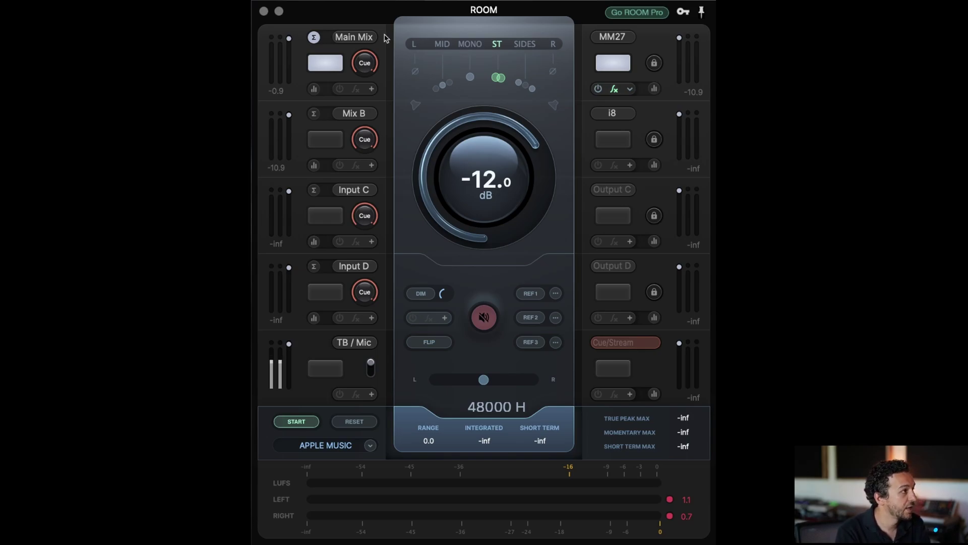
# Run MIDI Learn on the Main Mix input switch and close its mapping details
pyautogui.rightClick(320, 63)
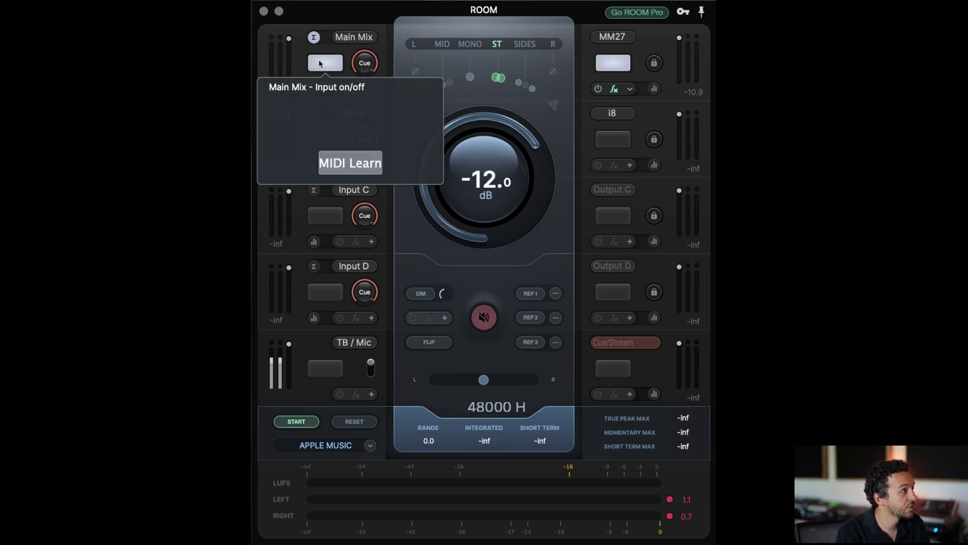
pyautogui.click(341, 169)
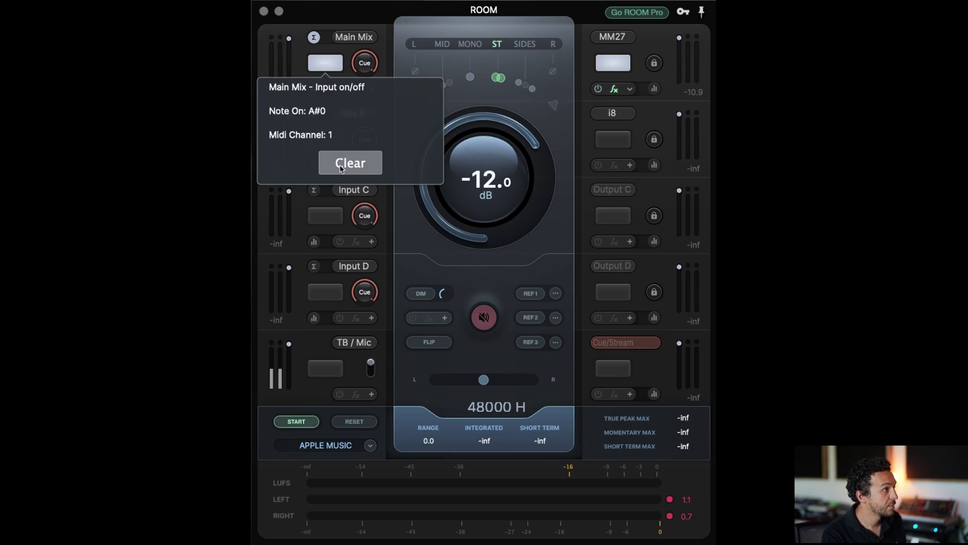
pyautogui.click(306, 206)
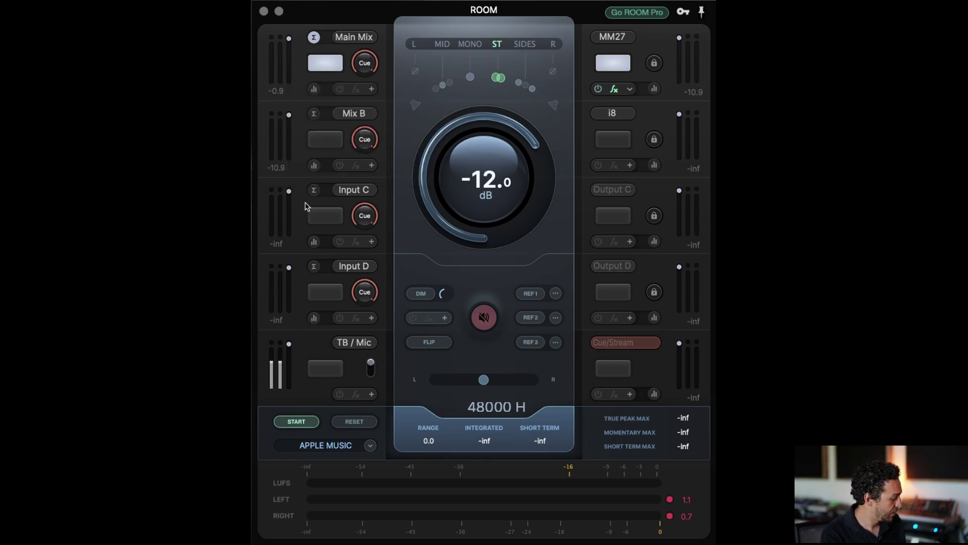
# Map the TB / Mic on/off button to MIDI note B0 on channel 1
pyautogui.rightClick(324, 374)
pyautogui.click(350, 473)
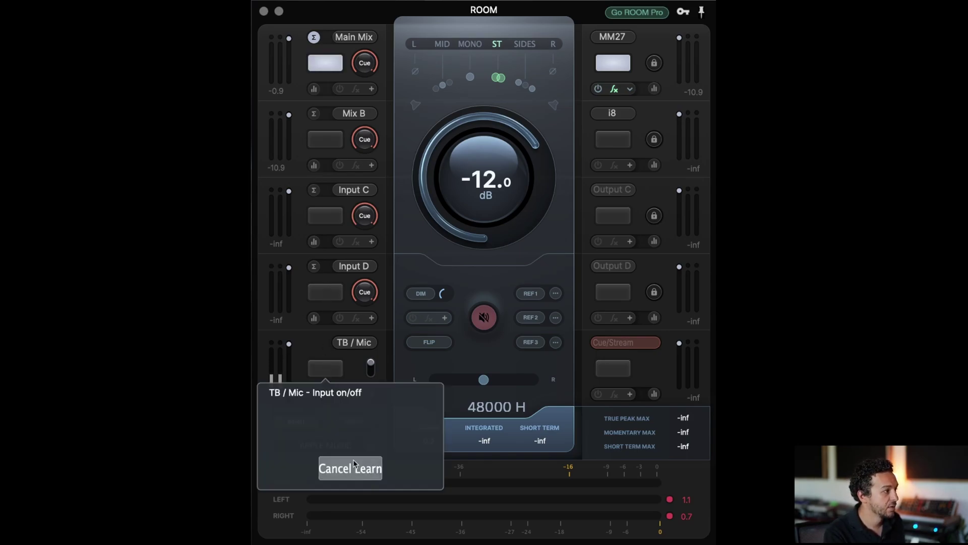
pyautogui.click(355, 364)
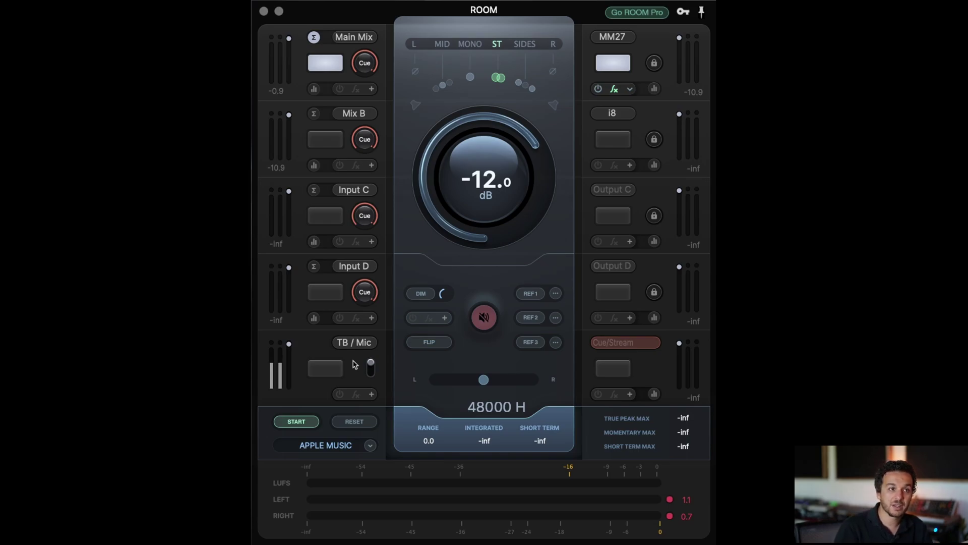
pyautogui.moveTo(464, 227); pyautogui.dragTo(477, 192)
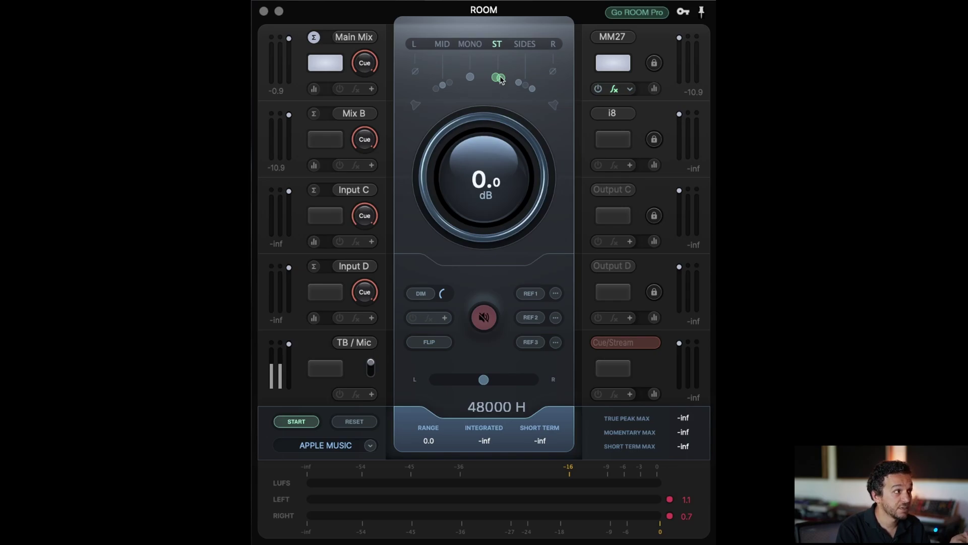
pyautogui.click(470, 78)
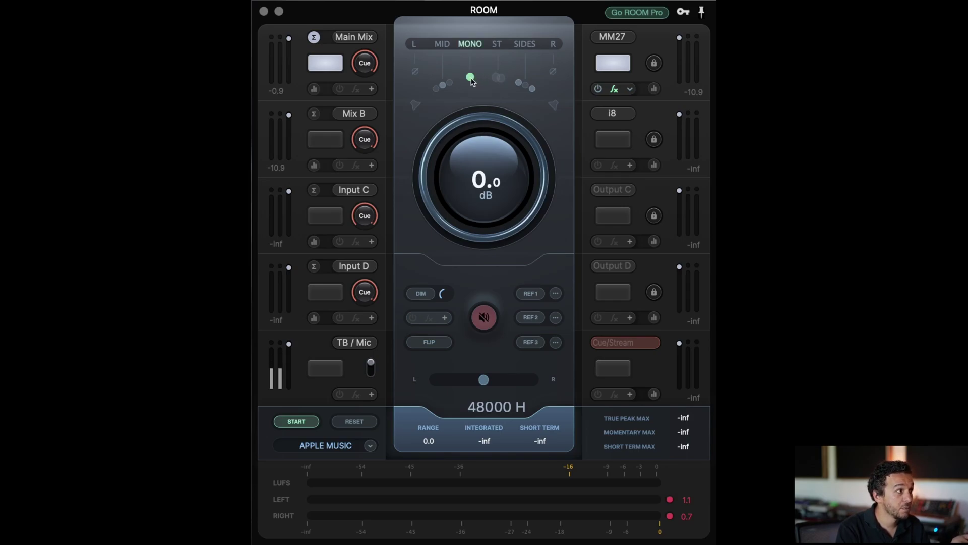
pyautogui.click(444, 86)
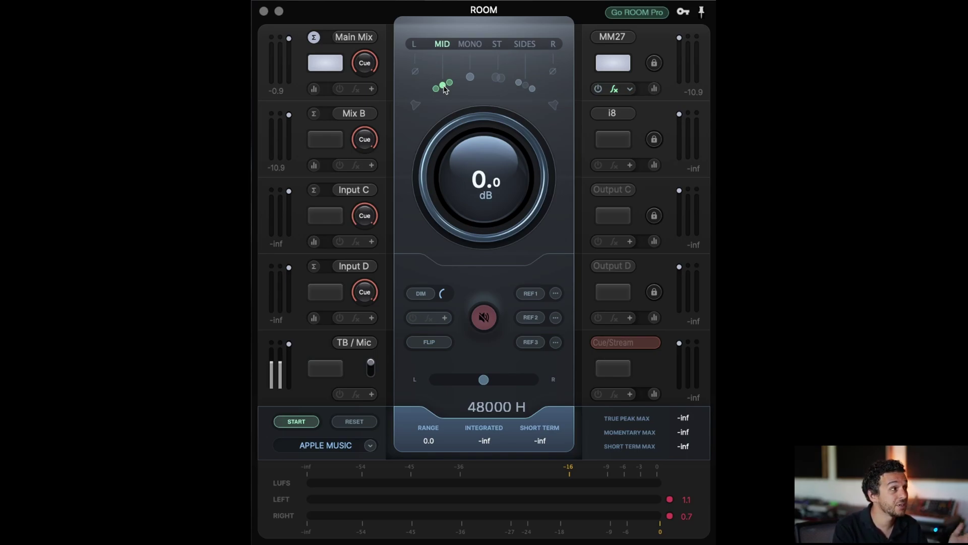
pyautogui.click(527, 86)
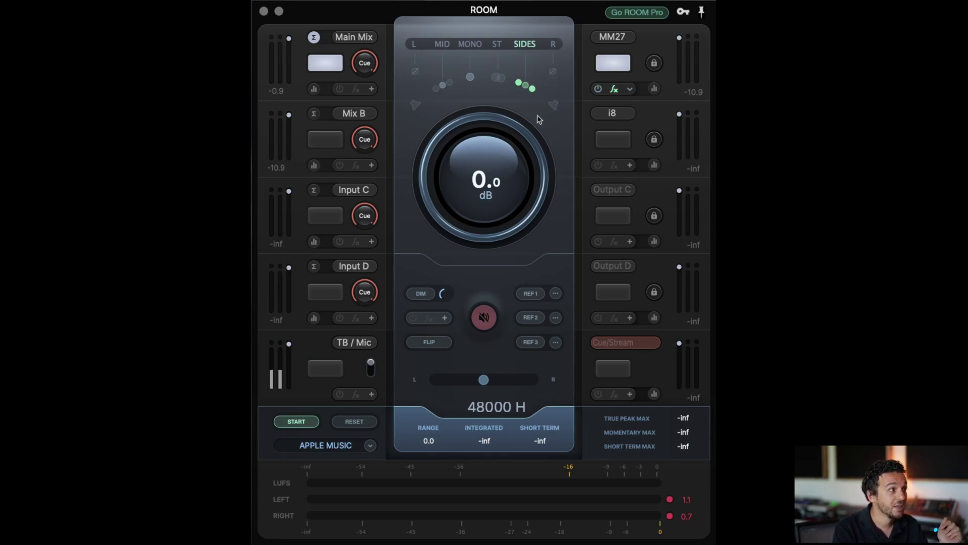
pyautogui.click(553, 105)
pyautogui.click(416, 105)
pyautogui.click(498, 77)
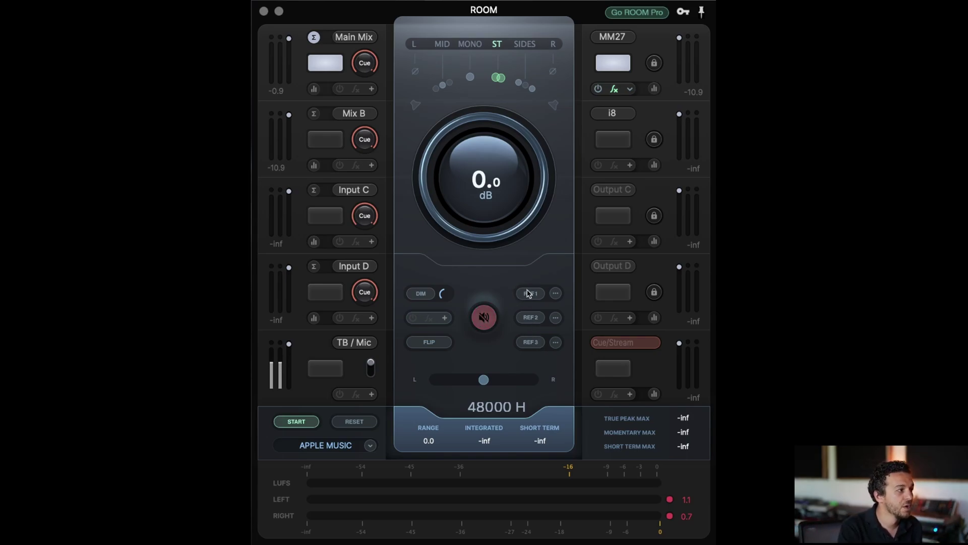
pyautogui.click(525, 312)
pyautogui.click(530, 342)
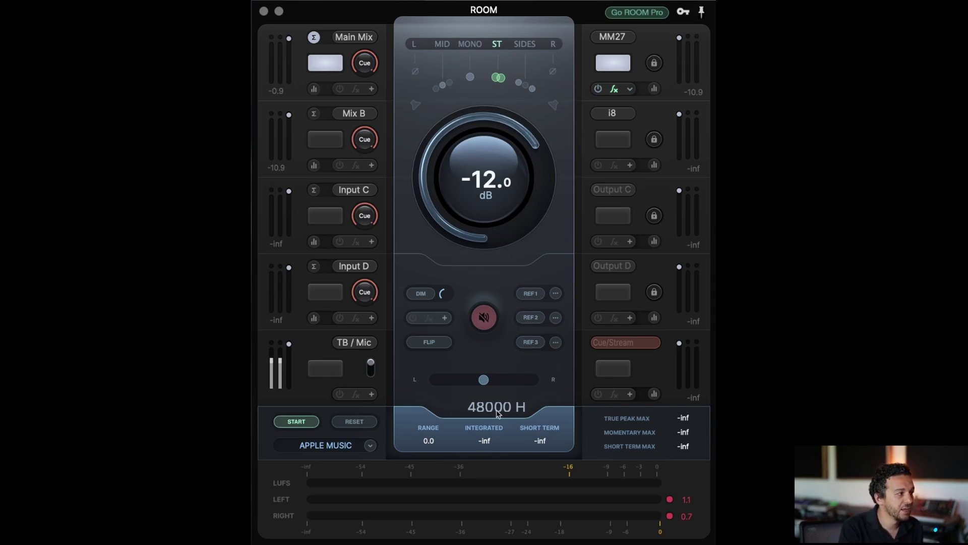
pyautogui.moveTo(485, 380)
pyautogui.mouseDown()
pyautogui.moveTo(458, 379)
pyautogui.moveTo(495, 385)
pyautogui.moveTo(483, 385)
pyautogui.mouseUp()
pyautogui.click(483, 385)
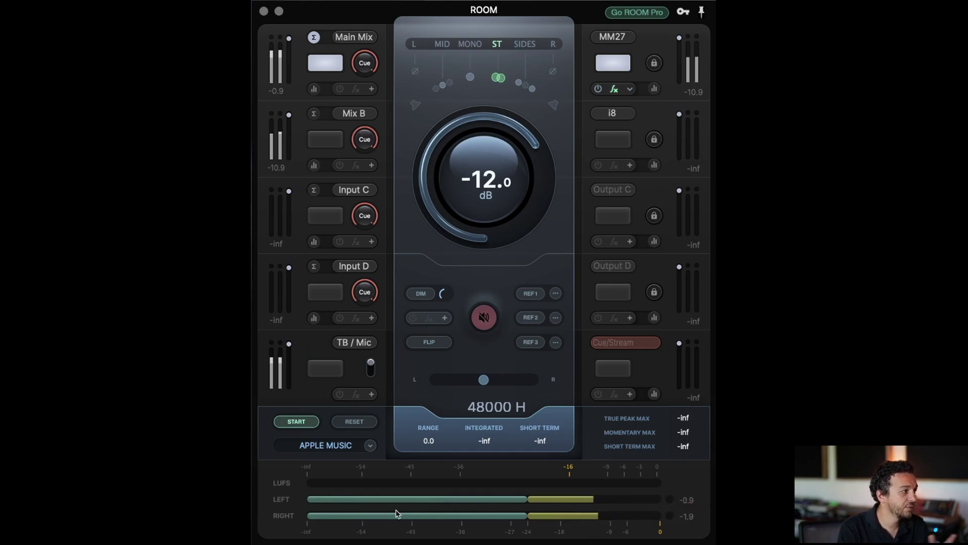
pyautogui.click(323, 445)
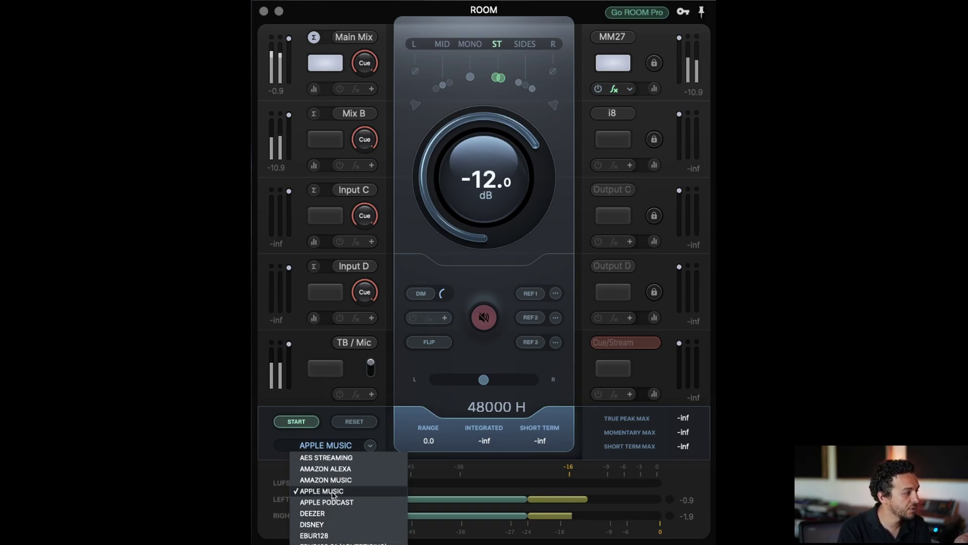
pyautogui.click(333, 492)
pyautogui.click(297, 421)
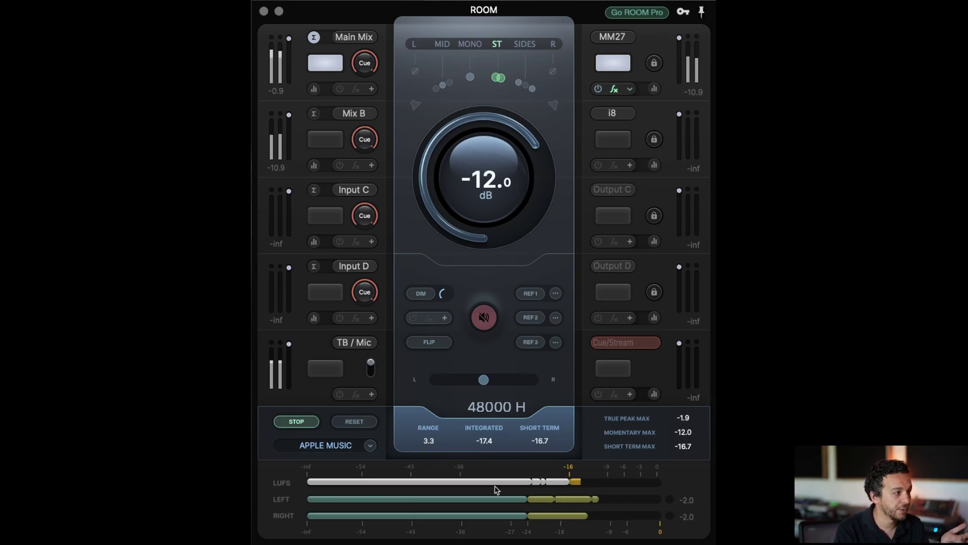
pyautogui.click(305, 425)
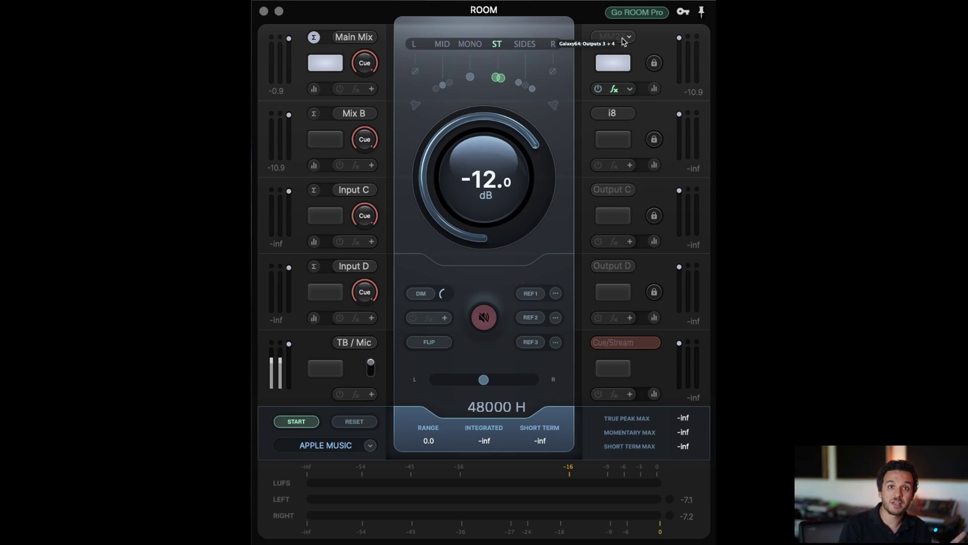
# Keep Pro-Q 3 on MM27 and bring its EQ window to the screen centre
pyautogui.click(630, 90)
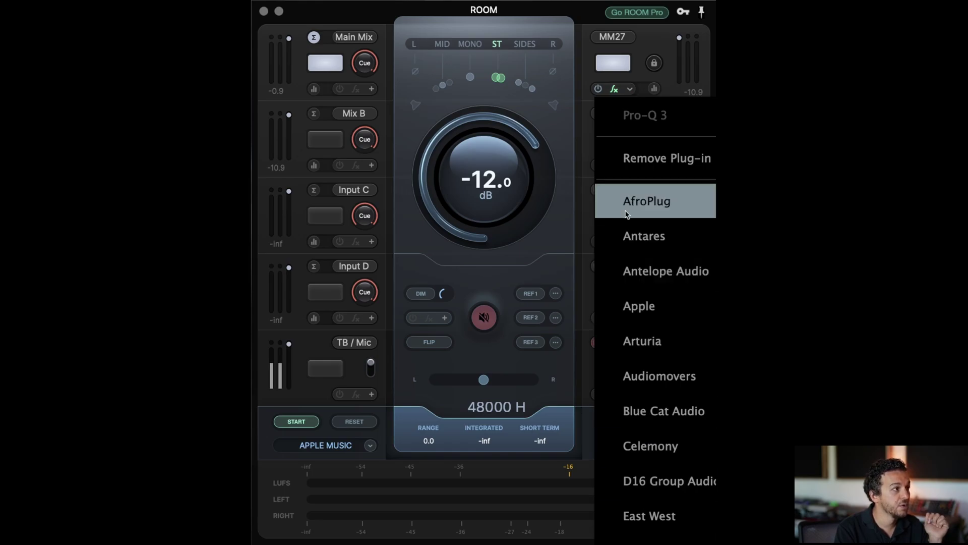
pyautogui.click(638, 83)
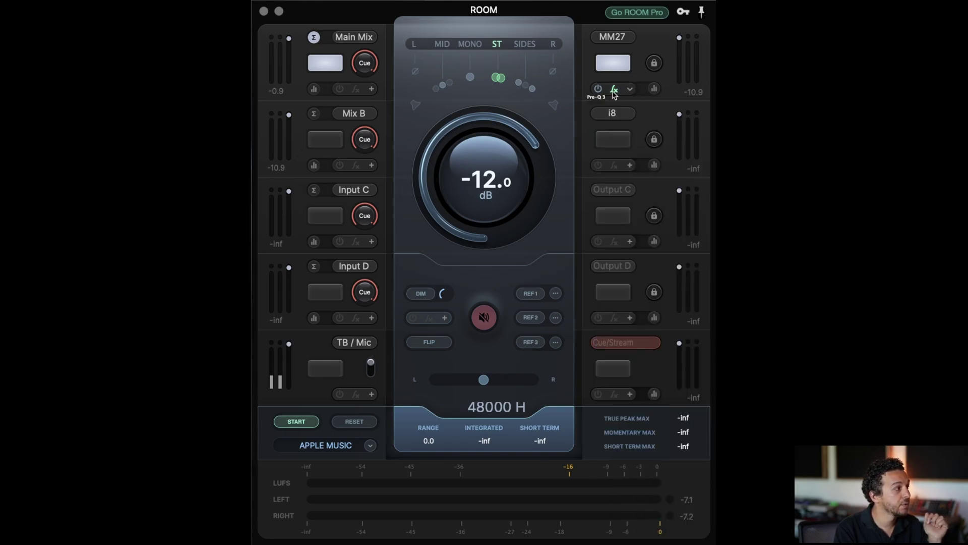
pyautogui.click(614, 89)
pyautogui.moveTo(410, 97); pyautogui.dragTo(631, 220)
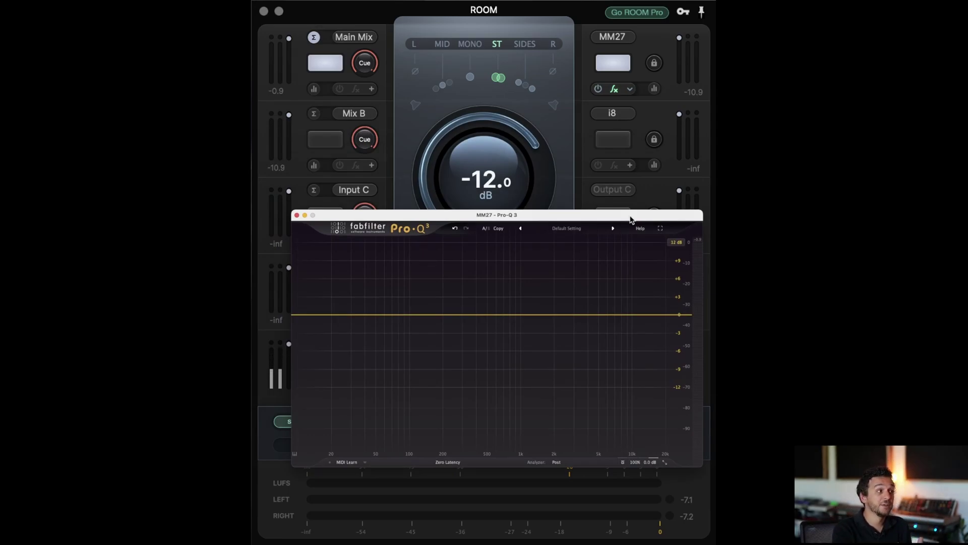
# Add a low cut and a band set to 10 Hz, then switch listening to Output D
pyautogui.moveTo(302, 320); pyautogui.dragTo(275, 314)
pyautogui.moveTo(484, 315)
pyautogui.mouseDown()
pyautogui.moveTo(485, 370)
pyautogui.moveTo(491, 320)
pyautogui.mouseUp()
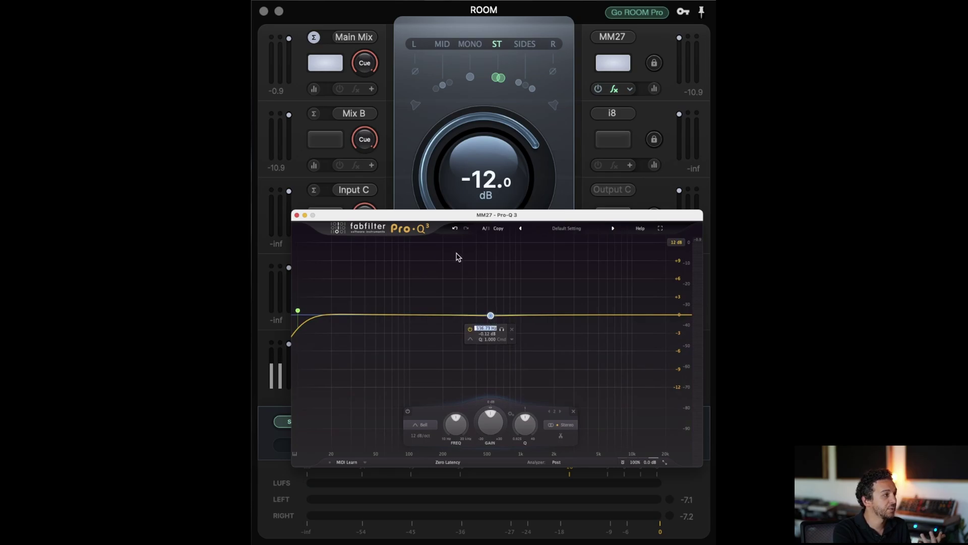
pyautogui.write('10')
pyautogui.press('Return')
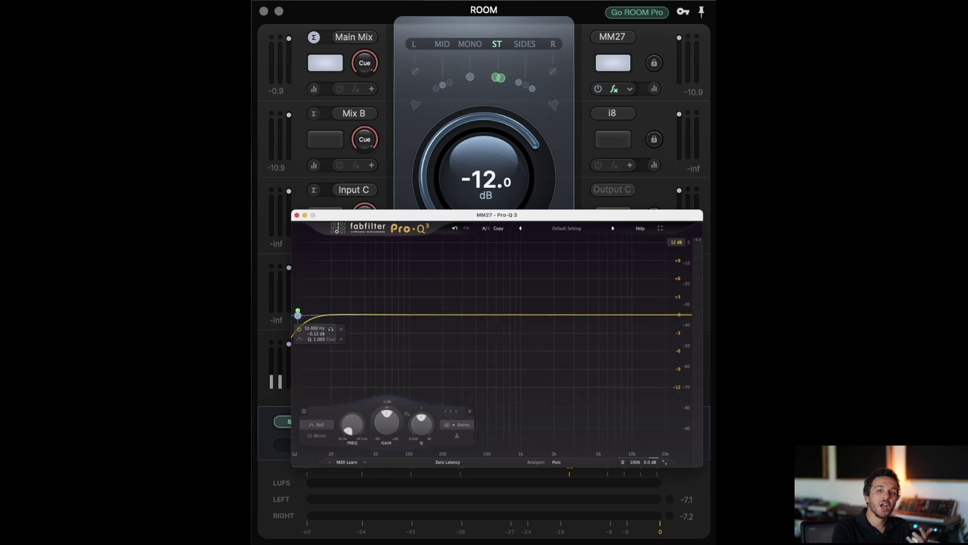
pyautogui.click(297, 215)
pyautogui.click(620, 294)
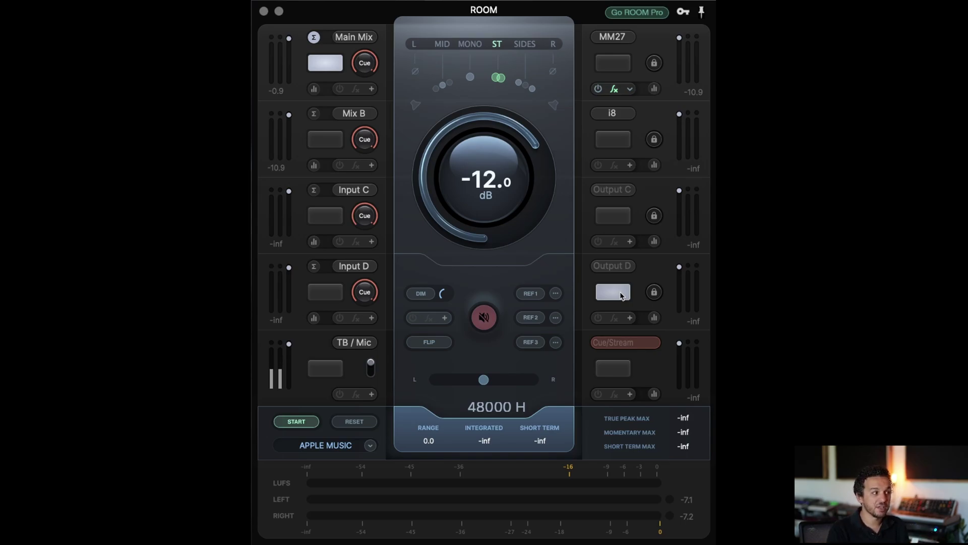
pyautogui.click(622, 296)
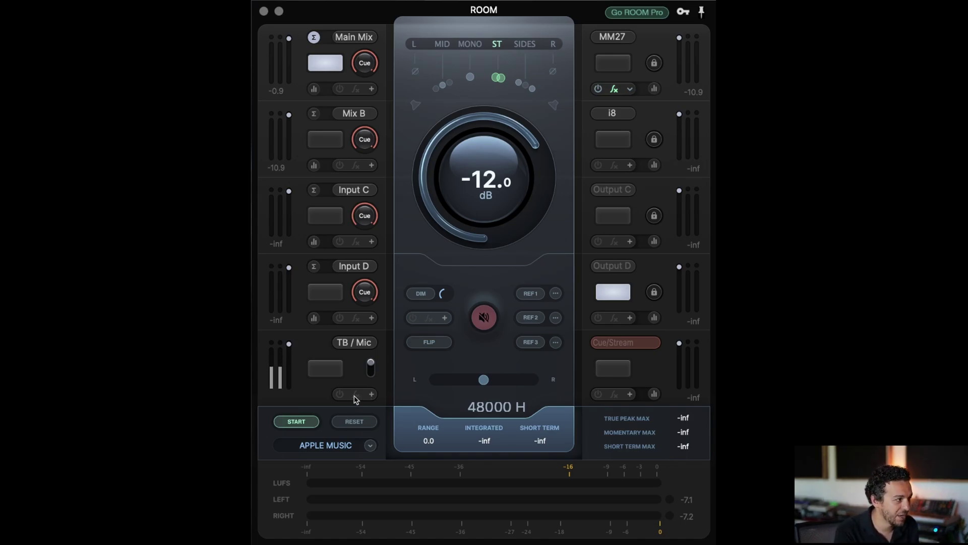
pyautogui.click(371, 368)
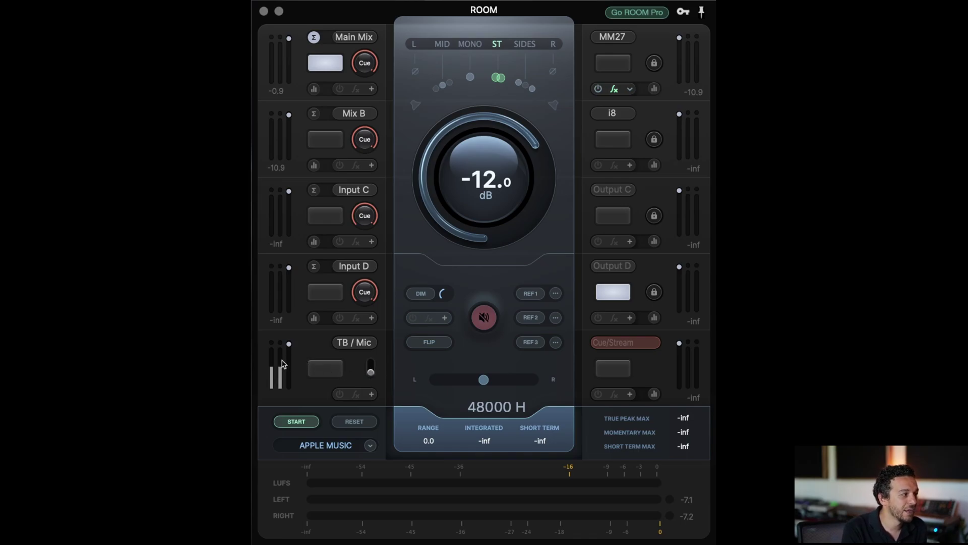
pyautogui.click(371, 368)
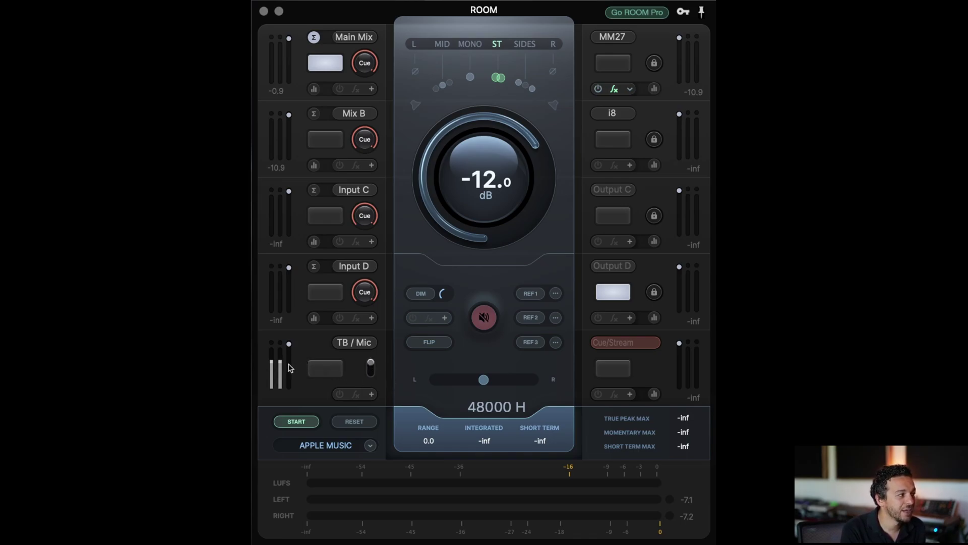